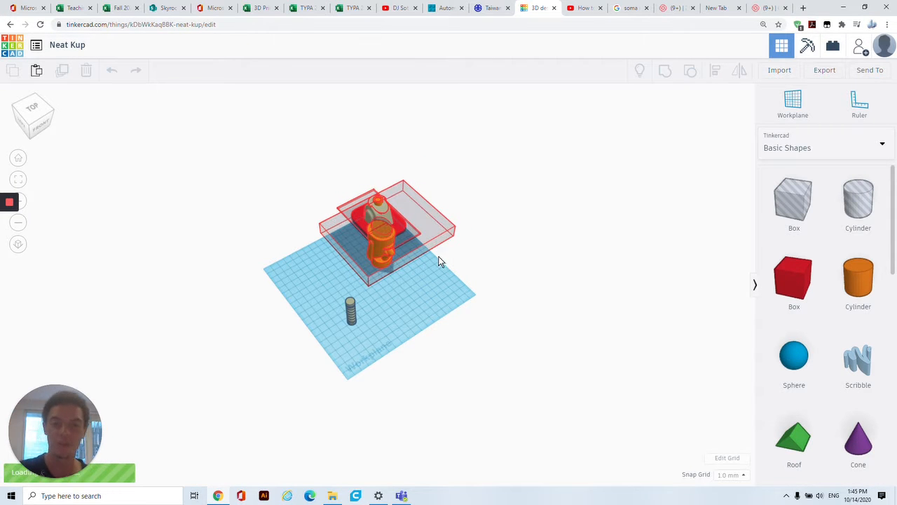
Import the file Spring For Bobble Head.stl from the Downloads folder at 100 scale
right_click_drag(385, 341, 263, 293)
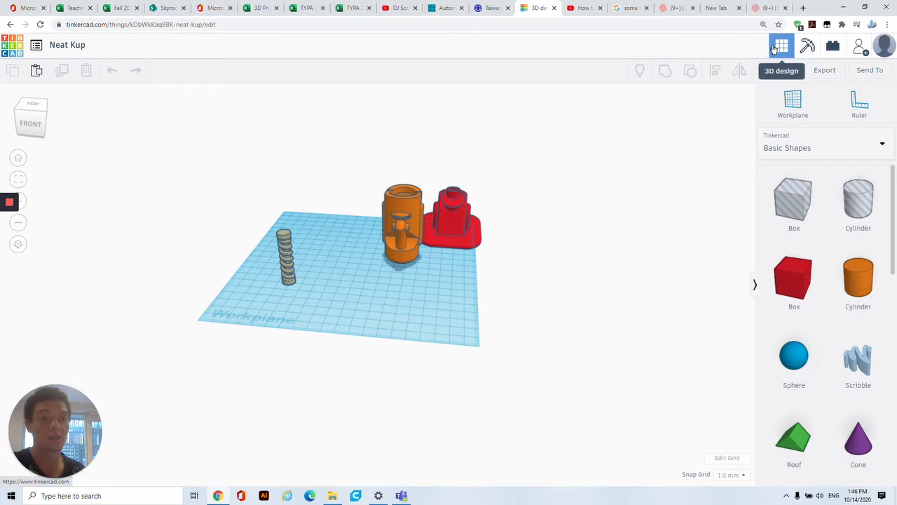
left_click(768, 70)
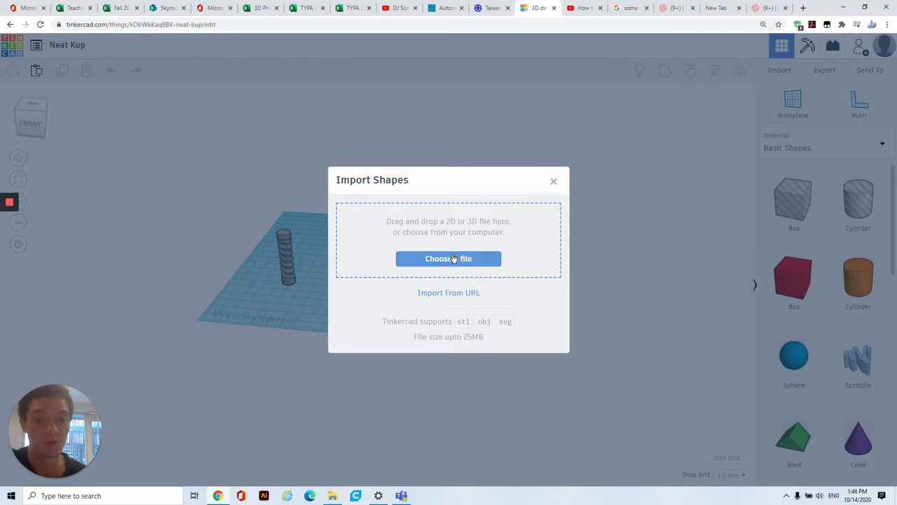
left_click(453, 259)
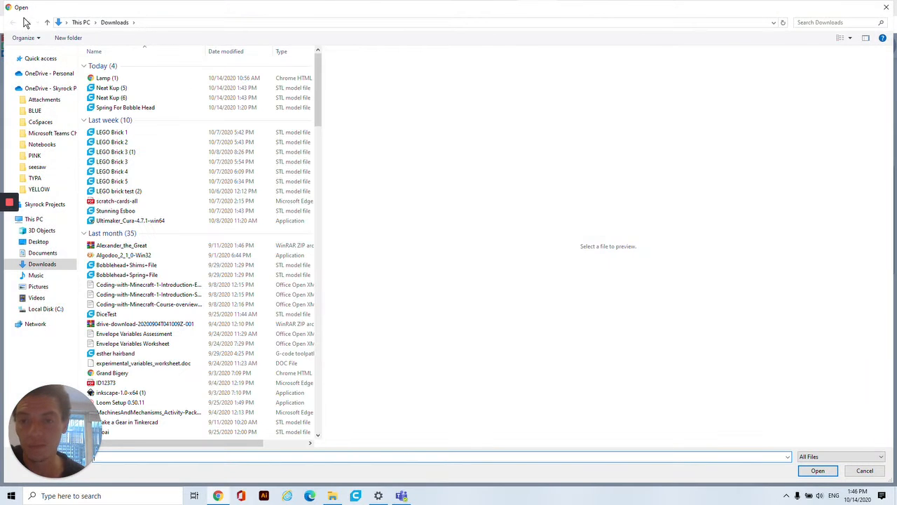
left_click(142, 109)
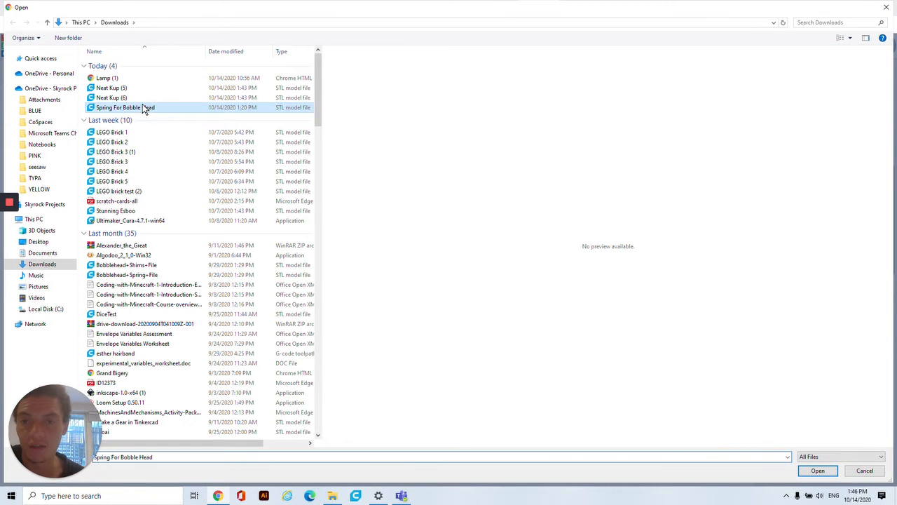
left_click(820, 470)
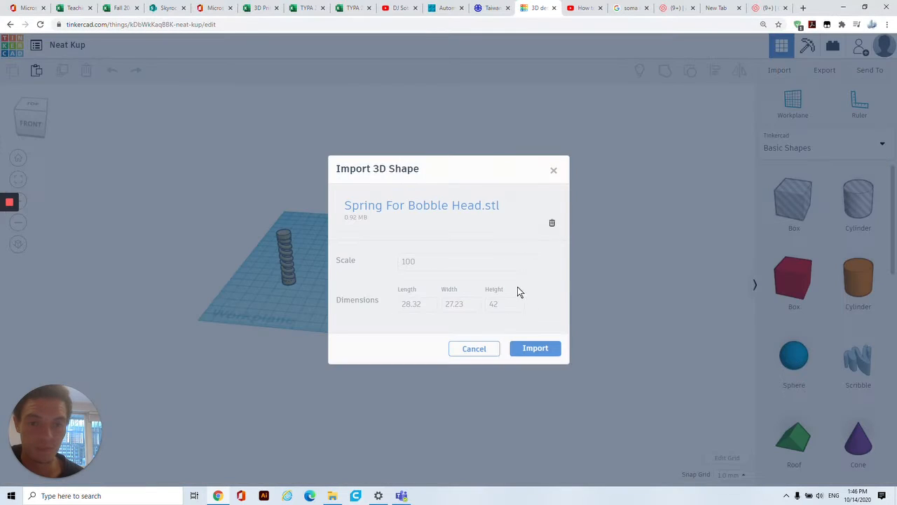
left_click(536, 349)
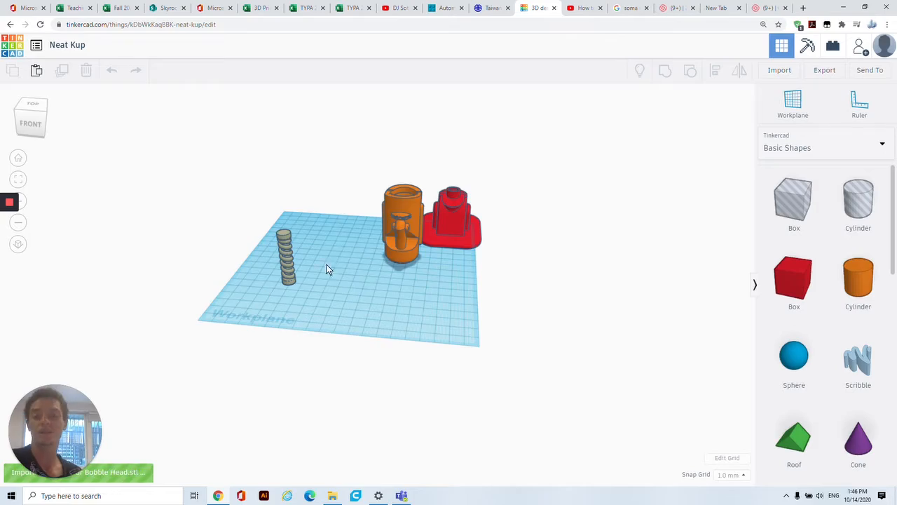
Examine the plain spring and the spring with support rods from several angles, including their coils and end caps
right_click_drag(329, 268, 290, 360)
scroll(291, 361, "up", 5)
right_click_drag(421, 281, 322, 252)
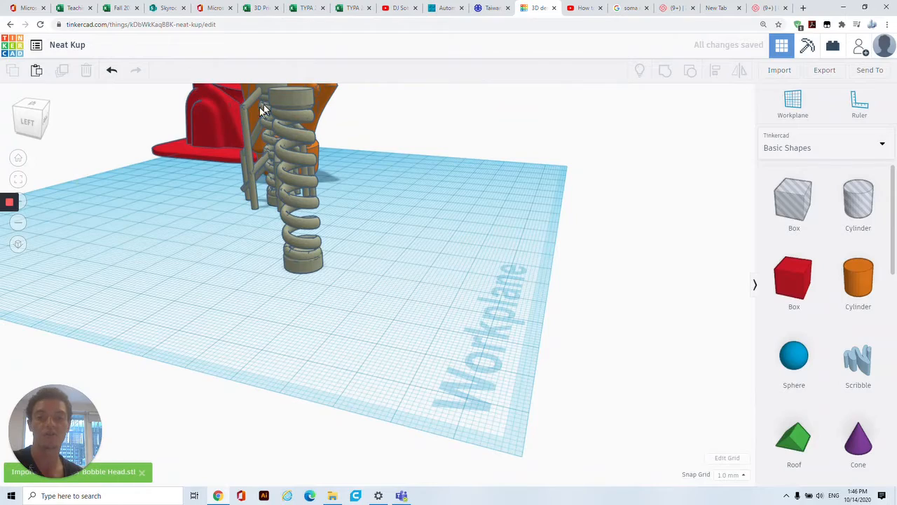
right_click_drag(430, 201, 276, 237)
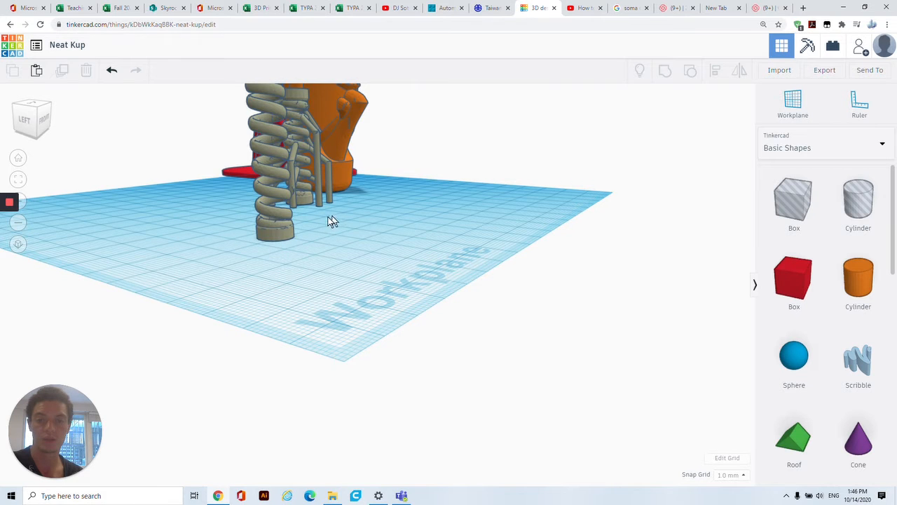
right_click_drag(332, 222, 242, 166)
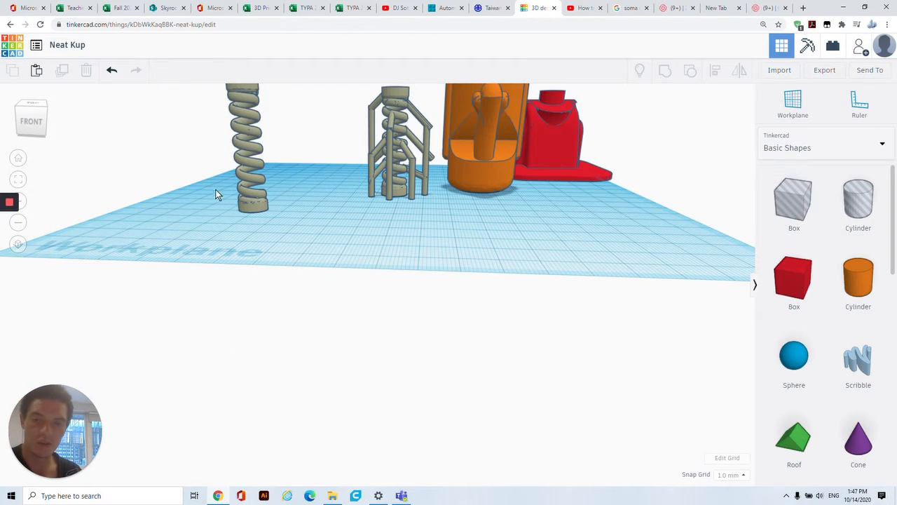
right_click_drag(217, 194, 227, 215)
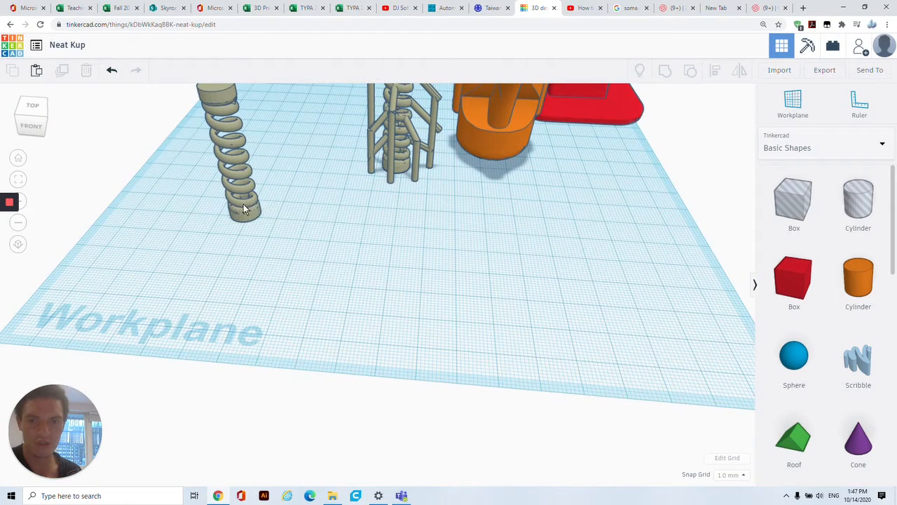
right_click_drag(207, 204, 390, 196)
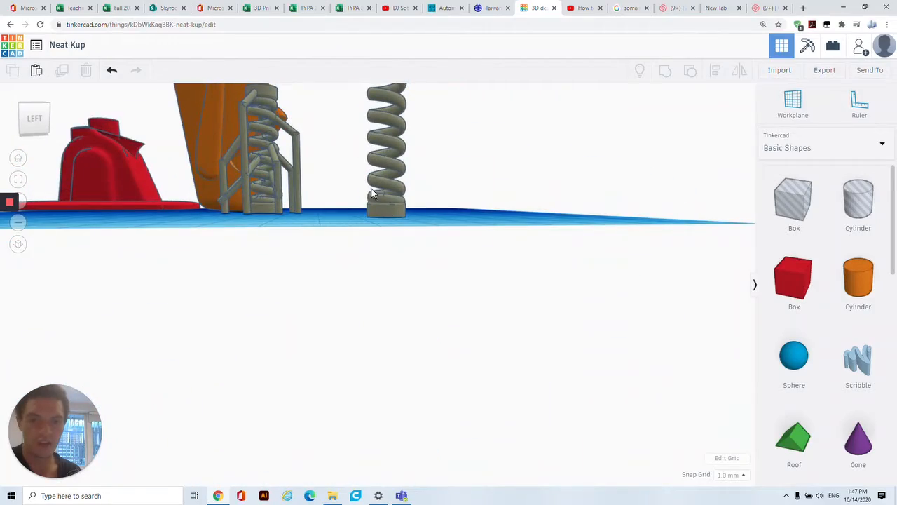
right_click_drag(490, 171, 309, 228)
scroll(310, 226, "down", 3)
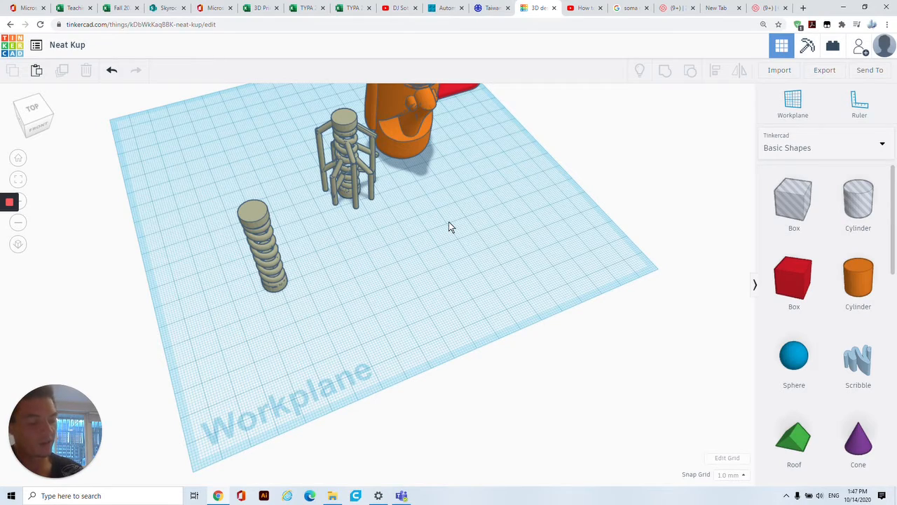
scroll(449, 222, "up", 3)
scroll(264, 295, "down", 2)
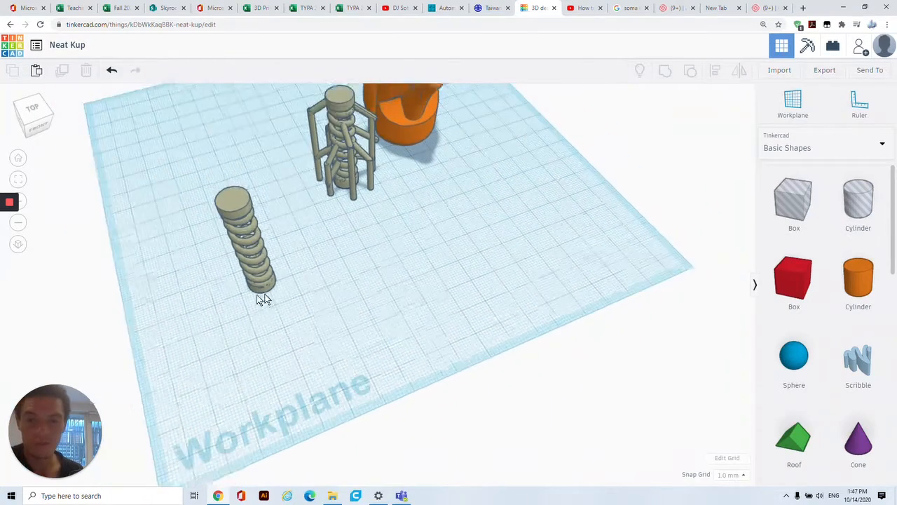
scroll(256, 295, "down", 3)
right_click_drag(232, 303, 420, 220)
scroll(421, 220, "up", 5)
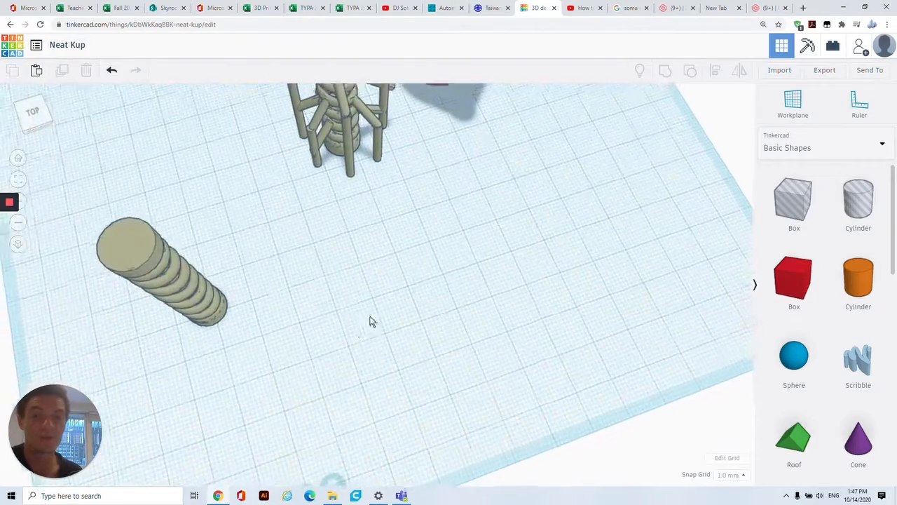
scroll(371, 321, "down", 3)
right_click_drag(397, 274, 226, 264)
Delete the spring with support rods and move the plain spring toward the middle of the workplane
left_click(449, 181)
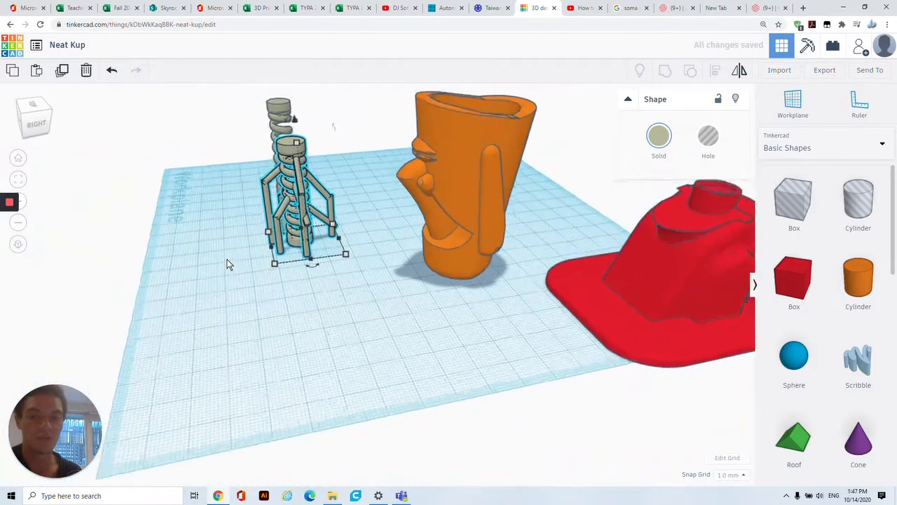
scroll(228, 263, "down", 2)
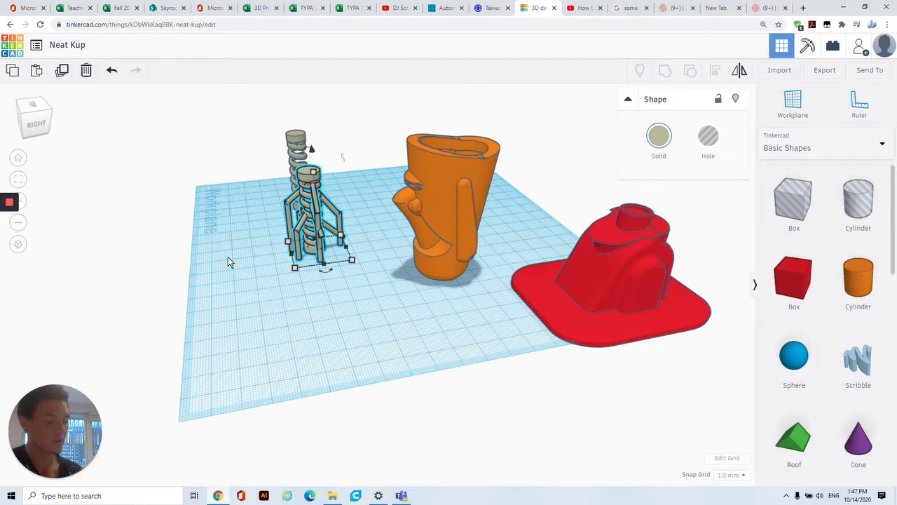
right_click_drag(378, 315, 564, 211)
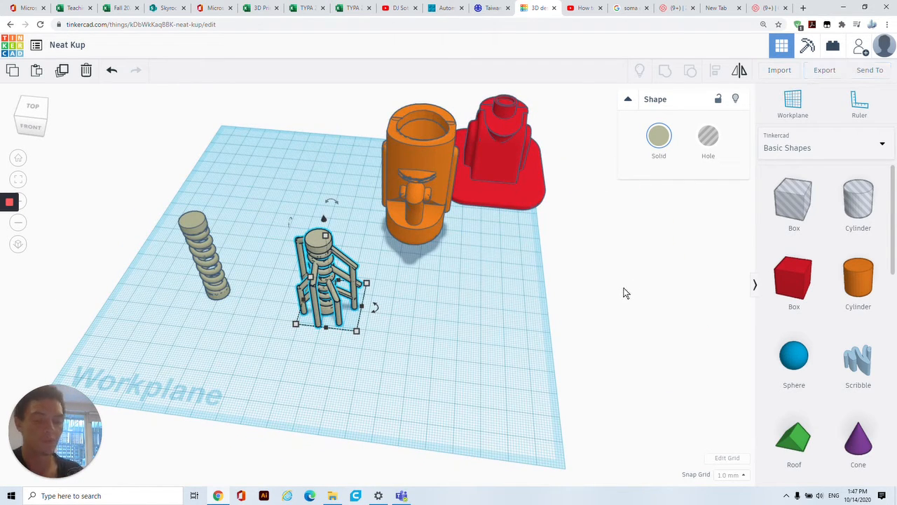
key("Delete")
left_click_drag(202, 304, 309, 315)
left_click(422, 330)
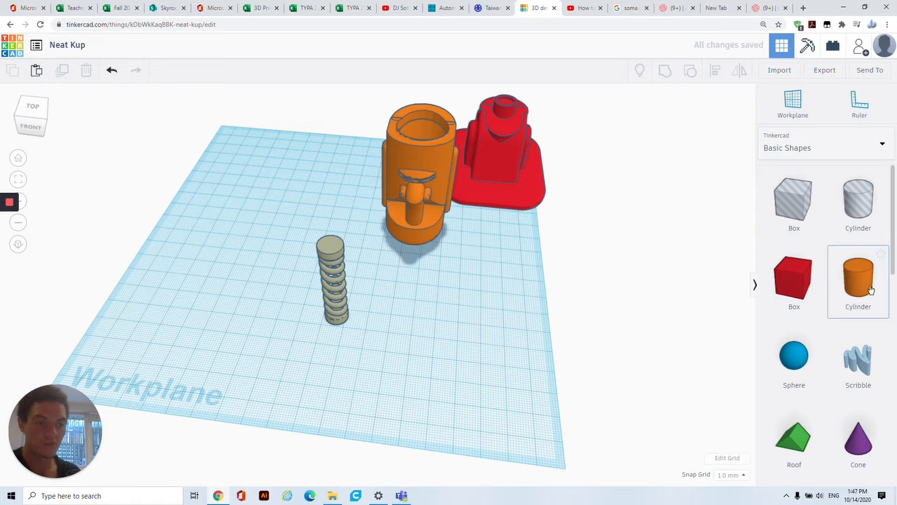
Add a solid cylinder, set its length and width to 2 mm, and make several copies of this rod in an open area
left_click_drag(869, 284, 253, 367)
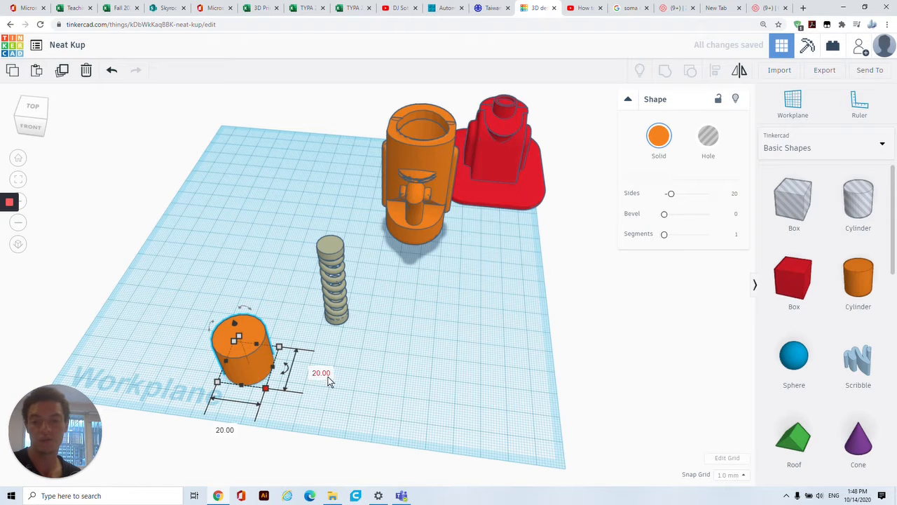
left_click(323, 371)
type("2")
left_click(224, 429)
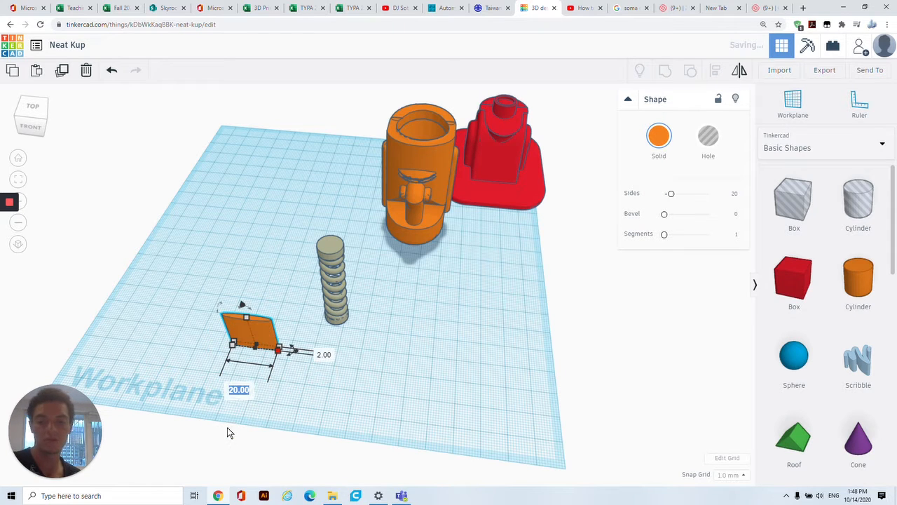
type("2")
key("Return")
left_click_drag(222, 329, 462, 309, "alt")
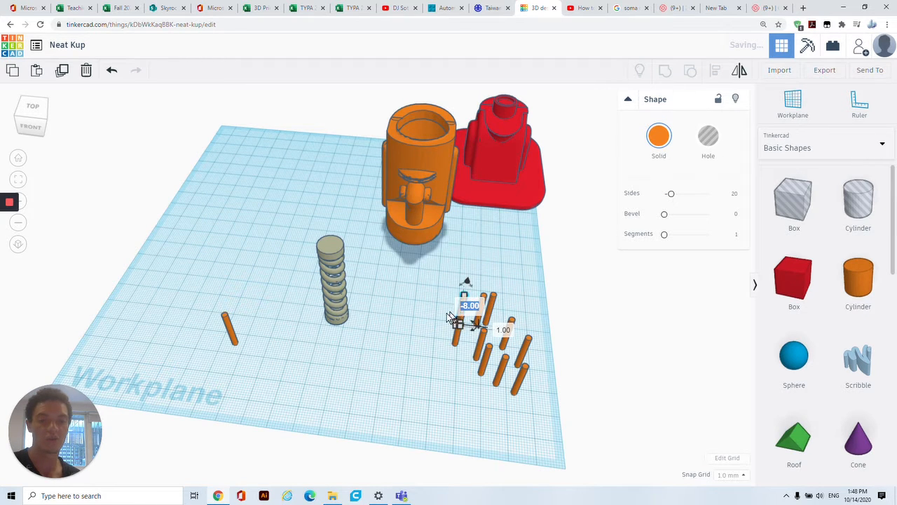
Move the original thin rod from the front of the workplane to a spot beside the spring's base
right_click_drag(260, 361, 278, 406)
scroll(350, 409, "up", 3)
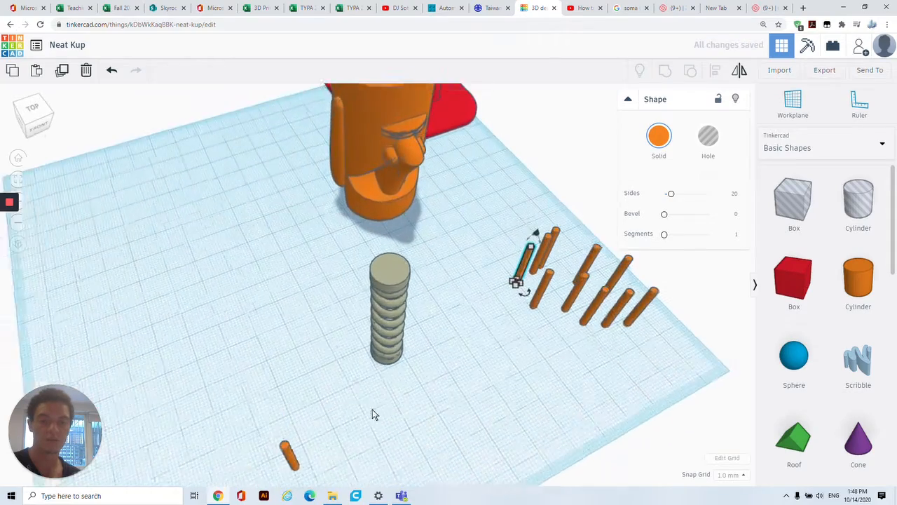
right_click_drag(427, 329, 373, 288)
left_click_drag(365, 314, 440, 277)
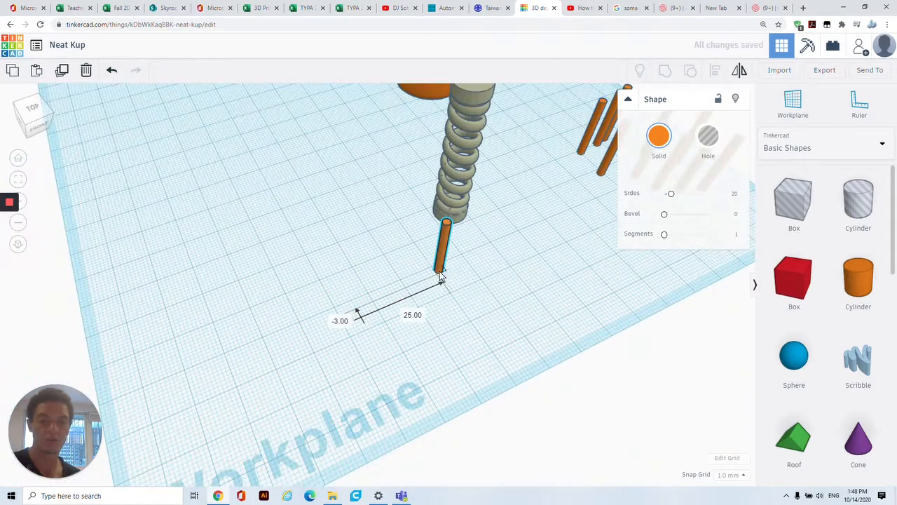
right_click_drag(465, 271, 337, 234)
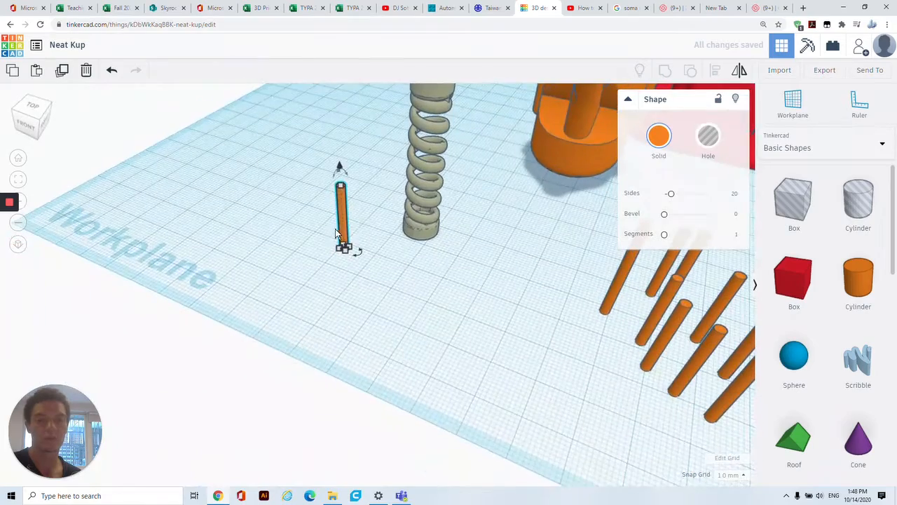
left_click_drag(336, 233, 371, 215)
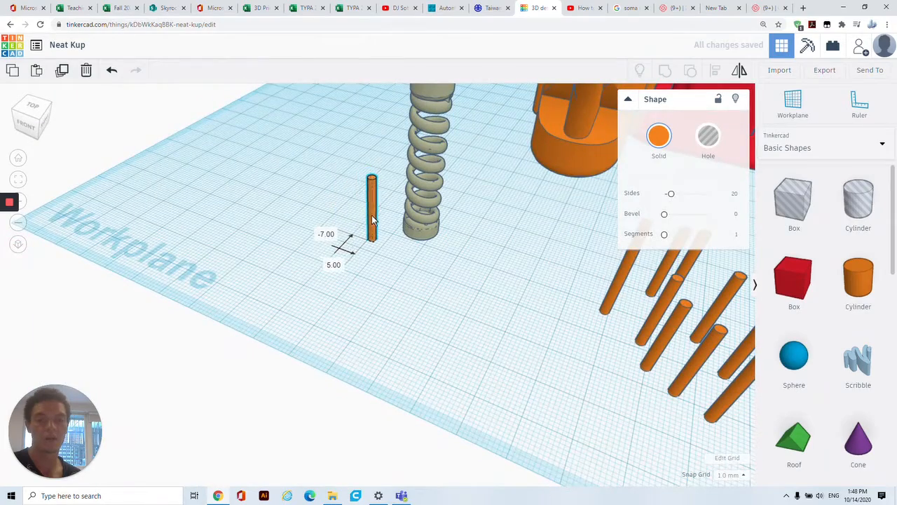
Stretch the rod beside the spring upward to nearly the height of the spring's top cap
right_click_drag(374, 279, 438, 284)
right_click_drag(429, 198, 414, 309)
left_click_drag(375, 282, 404, 233)
left_click(314, 269)
Bring one of the spare rod copies over to the open space near the tall rod
right_click_drag(242, 283, 607, 371)
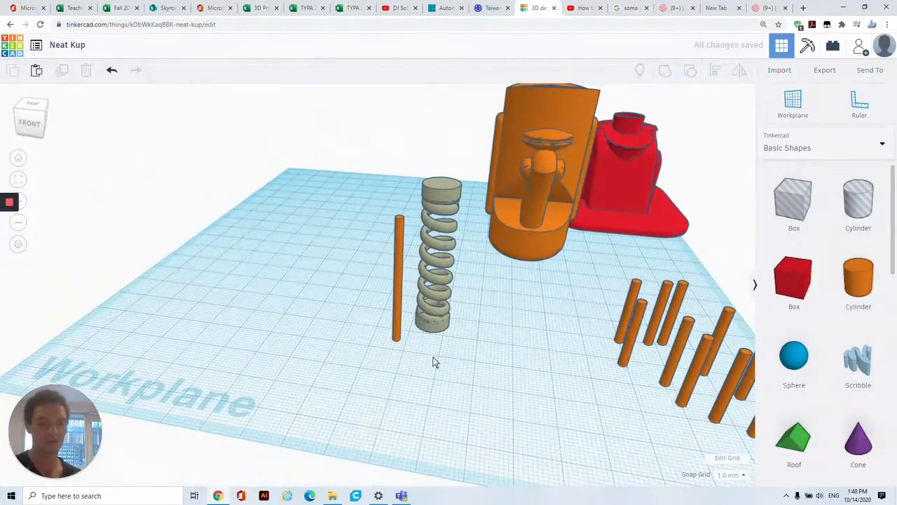
left_click_drag(629, 348, 324, 348)
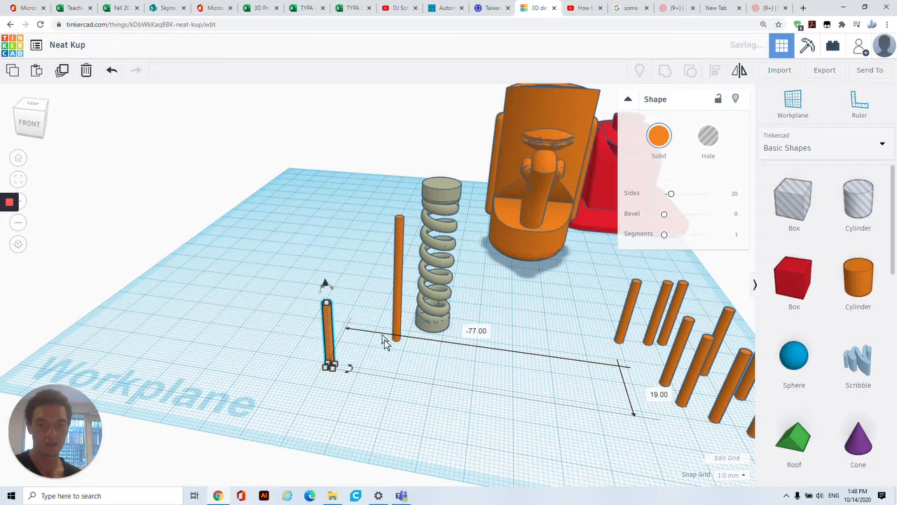
right_click_drag(384, 339, 392, 291)
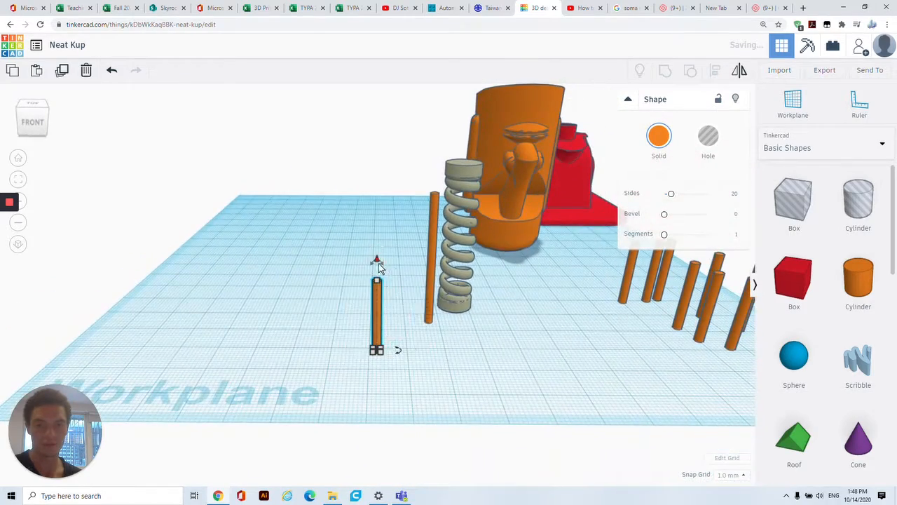
Tilt the short rod about 68° and turn it about 54° around the vertical axis
left_click_drag(379, 263, 395, 294)
key("ctrl+z")
left_click_drag(397, 350, 444, 296)
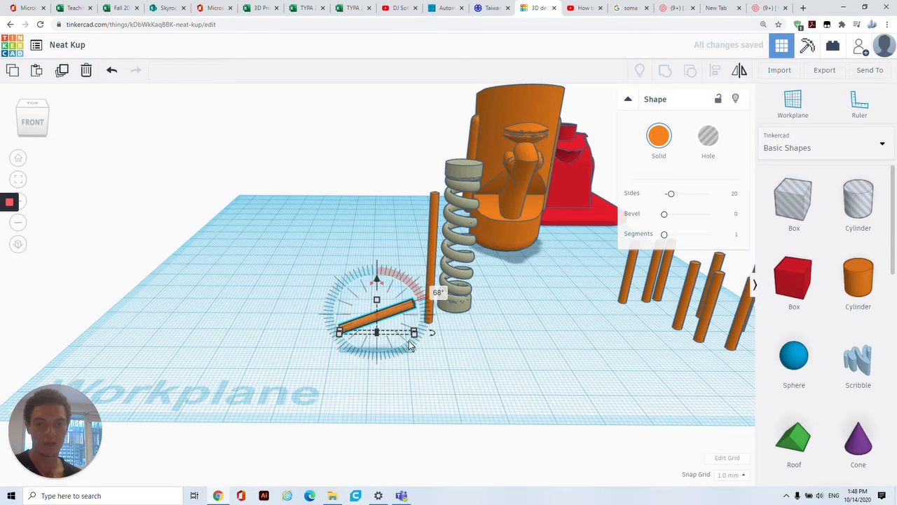
left_click_drag(432, 334, 427, 298)
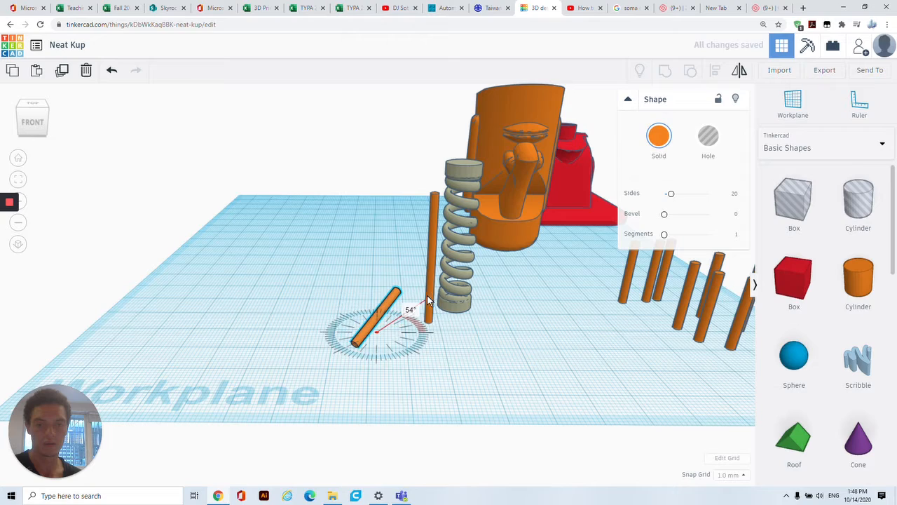
Move the slanted rod away from the tall rod to the open area at the back of the workplane
right_click_drag(400, 300, 313, 307)
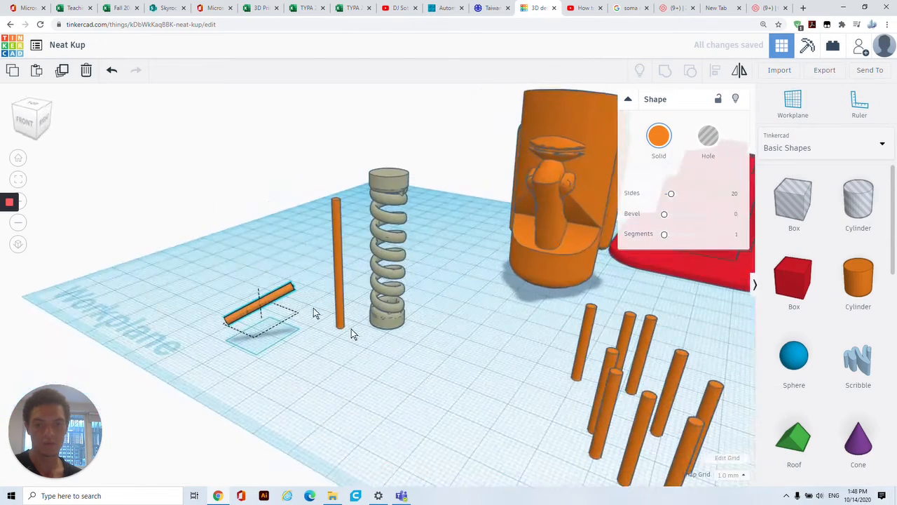
left_click(283, 269)
left_click(285, 287)
left_click_drag(251, 263, 223, 287)
left_click_drag(265, 291, 344, 204)
Try to raise and place the slanted rod so it bridges the tall rod's upper end and the spring's top cap
right_click_drag(189, 239, 263, 294)
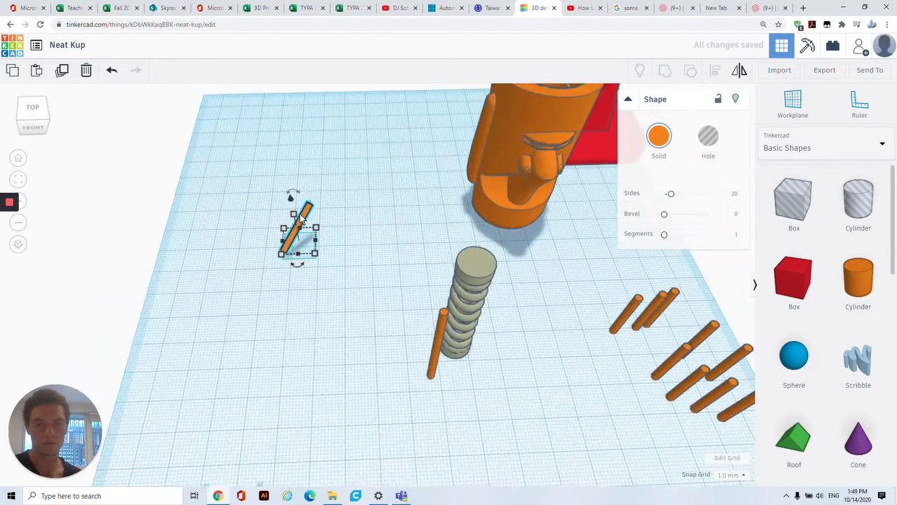
left_click_drag(301, 216, 464, 251)
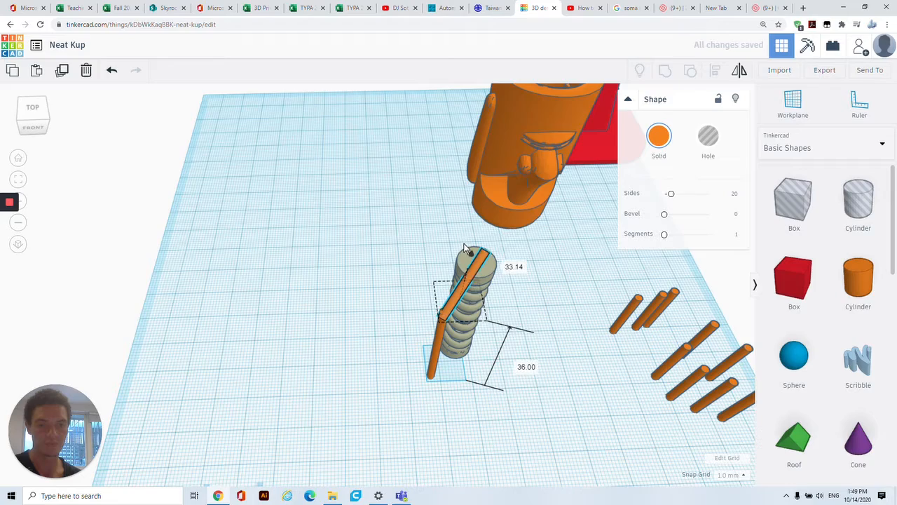
right_click_drag(525, 341, 400, 211)
left_click_drag(374, 153, 373, 162)
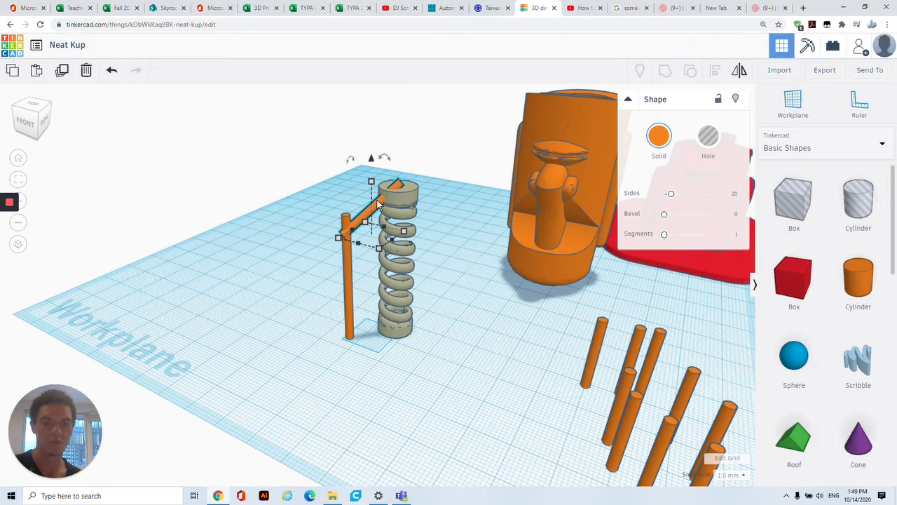
Undo the last three changes to the slanted rod
key("ctrl+z")
key("ctrl+z")
key("ctrl+z")
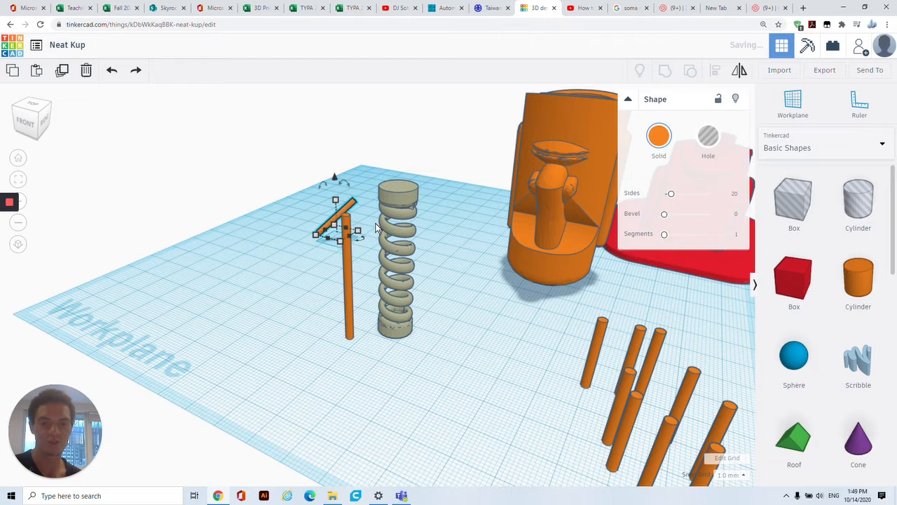
Undo the slanted rod's remaining moves and rotations until it stands upright on the workplane
key("ctrl+z")
key("ctrl+z")
key("ctrl+z")
key("ctrl+z")
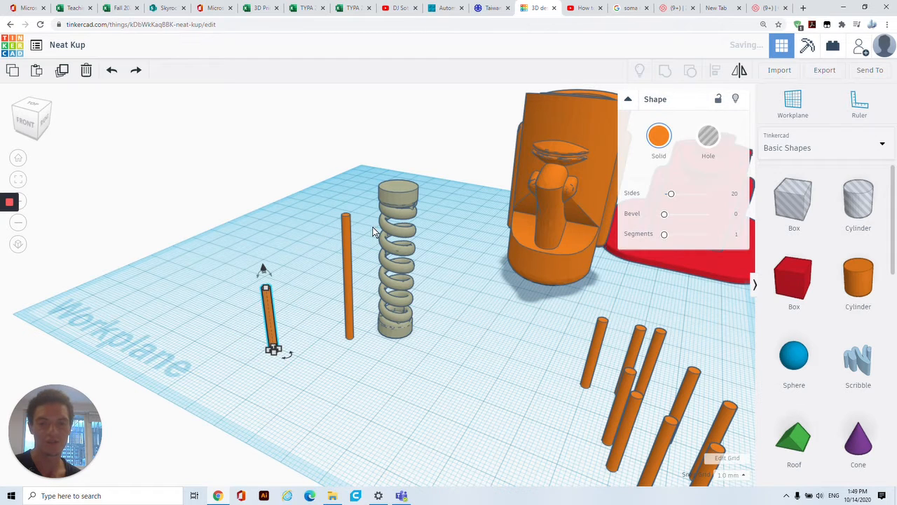
Shorten the upright short rod to 13 mm, and tilt and turn it into a diagonal brace
left_click_drag(582, 375, 261, 319)
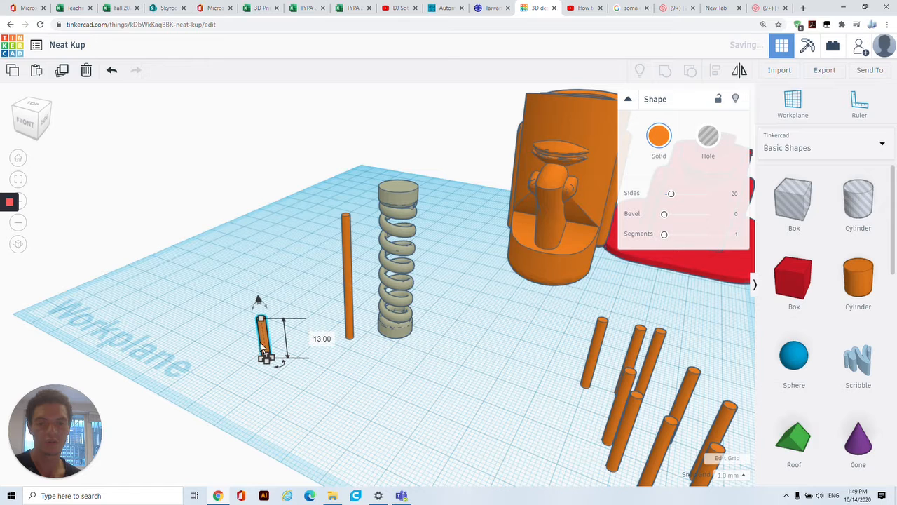
left_click(255, 311)
left_click(266, 341)
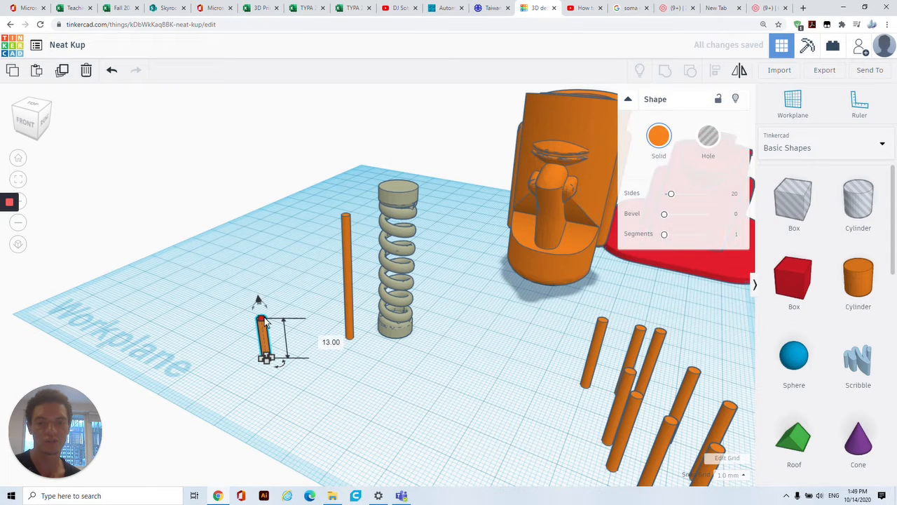
left_click_drag(260, 316, 281, 293)
mouse_move(268, 365)
left_mouse_down()
mouse_move(254, 363)
mouse_move(272, 363)
left_mouse_up()
Move and raise the slanted rod so it spans from the tall rod's upper end to the spring's top cap
left_click_drag(265, 333, 363, 310)
left_click_drag(359, 266, 330, 181)
right_click_drag(330, 180, 403, 321)
mouse_move(412, 319)
left_mouse_down()
mouse_move(406, 312)
mouse_move(397, 327)
mouse_move(403, 314)
left_mouse_up()
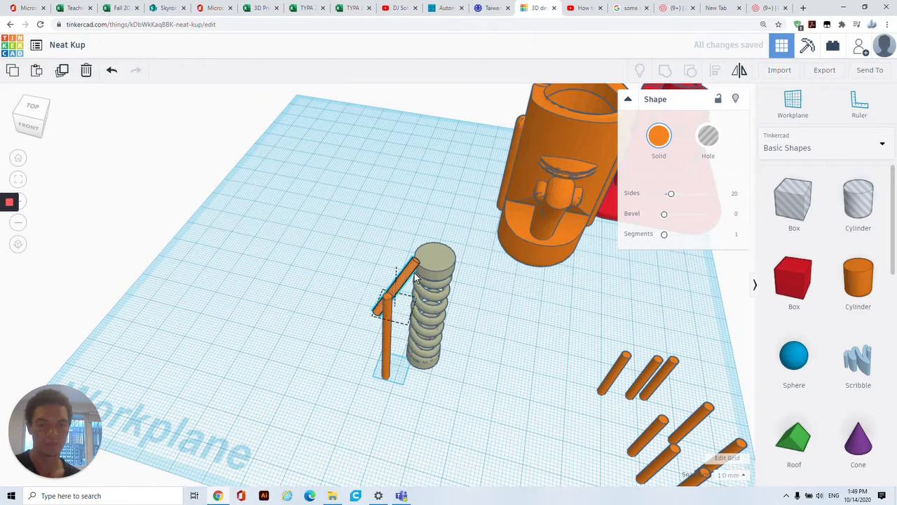
Tilt the slanted rod further towards horizontal and shift it to join the tall rod with the spring's upper end
right_click_drag(416, 278, 390, 199)
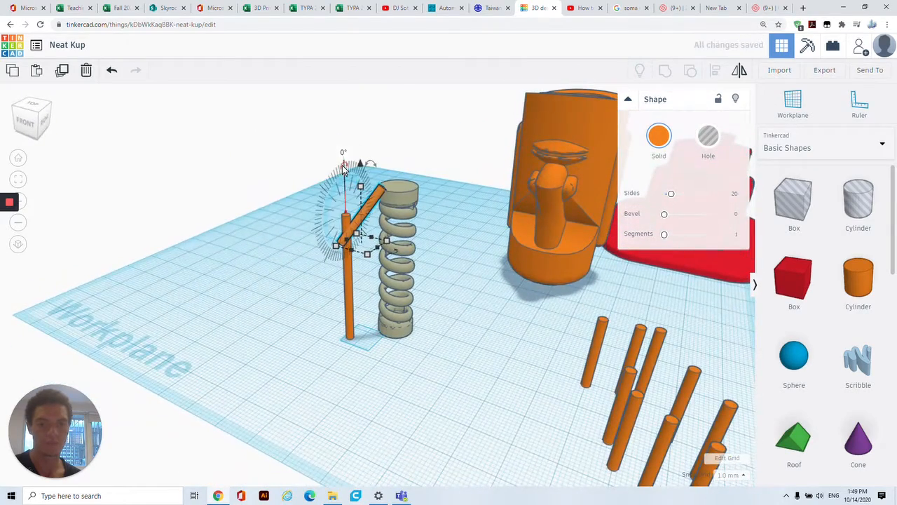
left_click(381, 166)
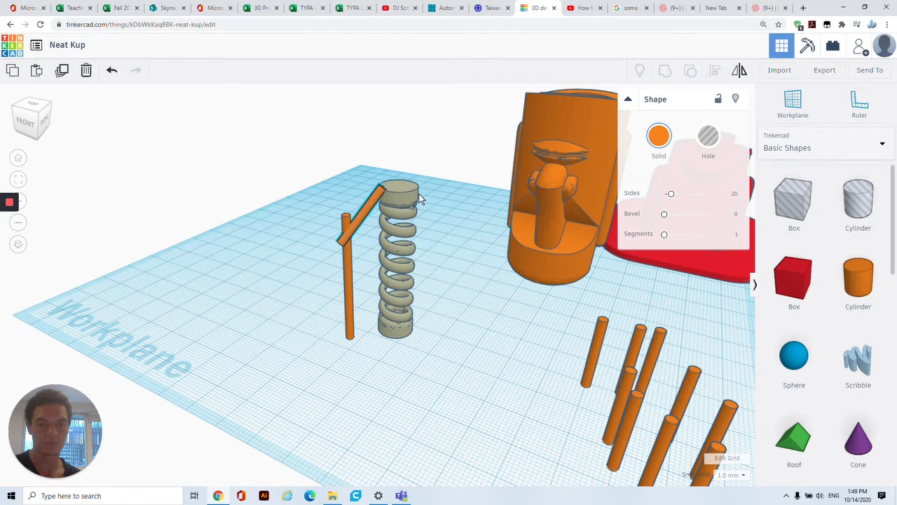
left_click(369, 205)
left_click_drag(371, 164, 389, 168)
right_click_drag(389, 169, 430, 298)
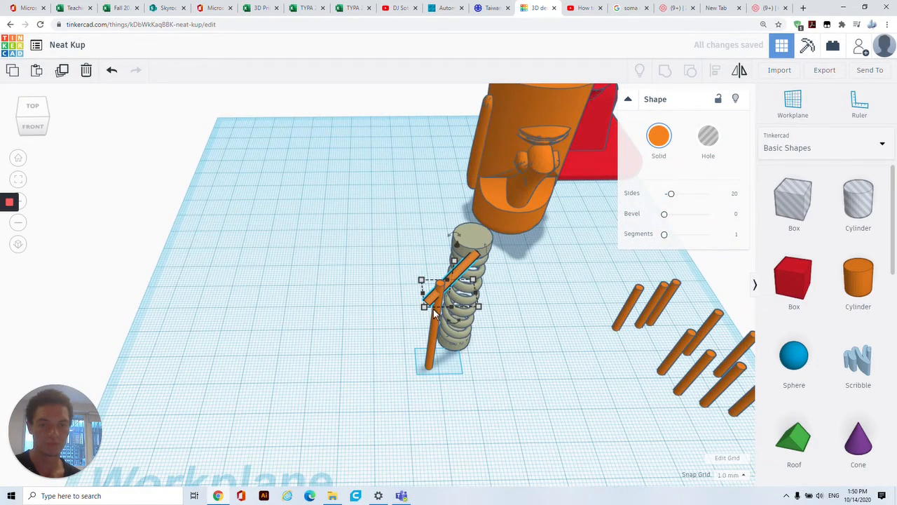
left_click_drag(449, 322, 446, 283)
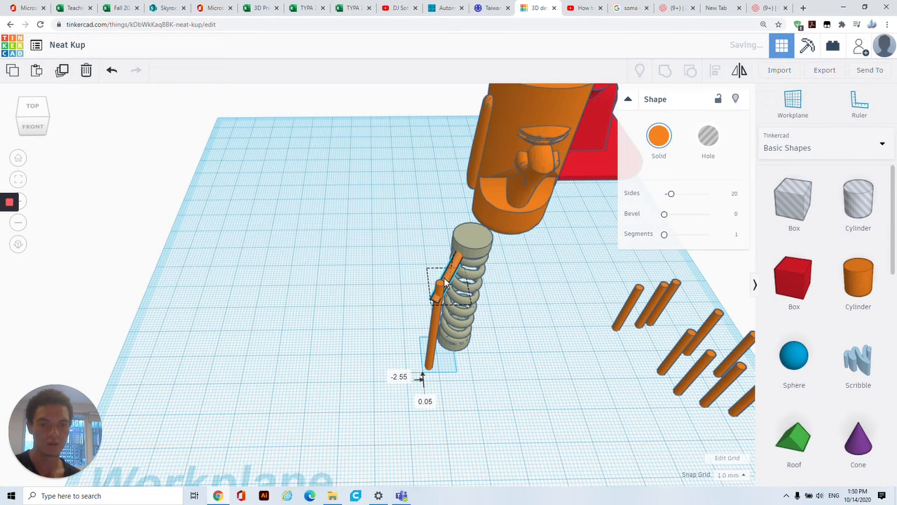
Shorten the tall rod so its top ends at the slanted rod's lower end
right_click_drag(451, 278, 316, 173)
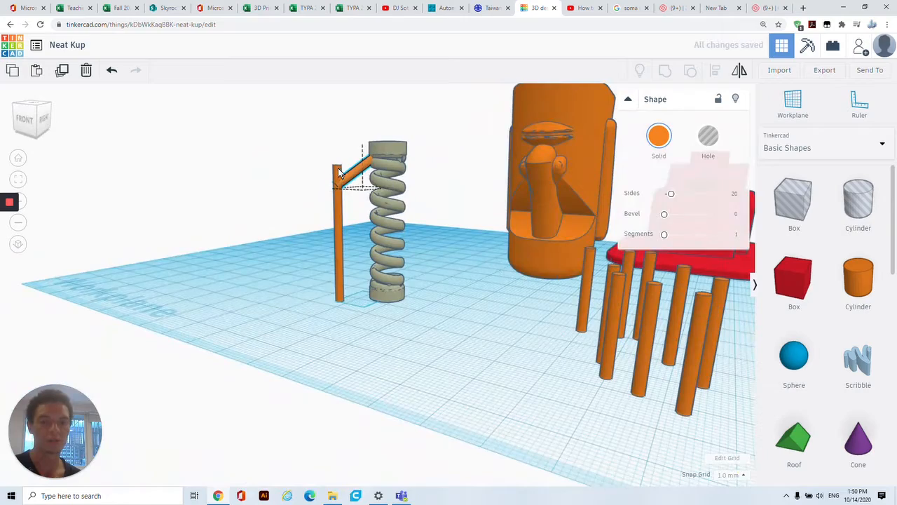
left_click(339, 172)
left_click(246, 246)
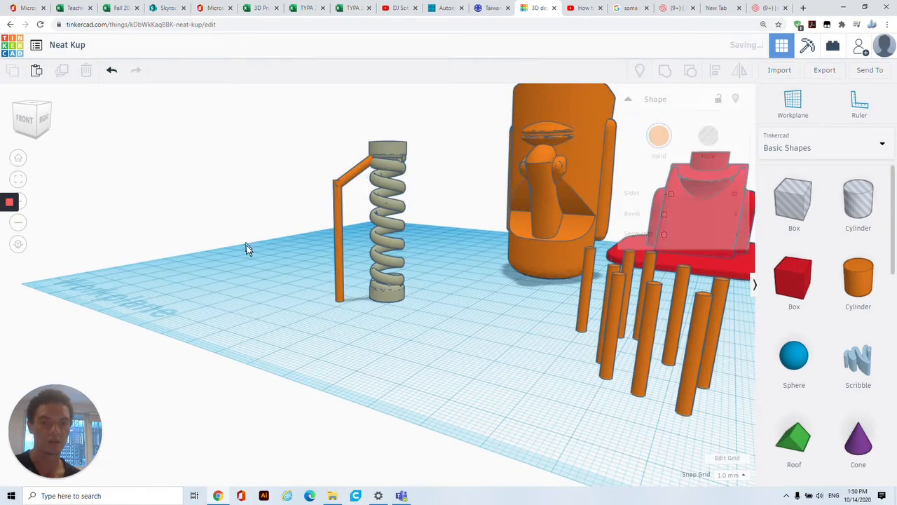
right_click_drag(246, 246, 324, 206)
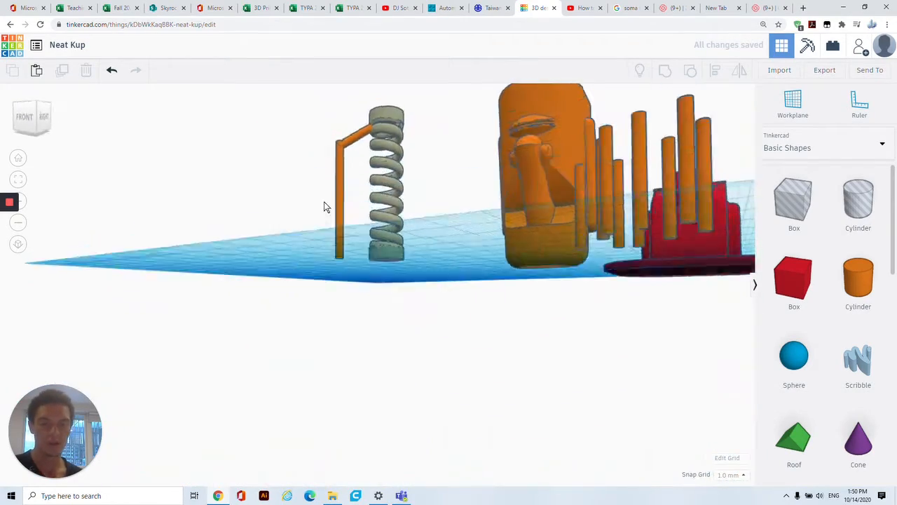
Duplicate the slanted rod and lower the copy to about 13 mm above the workplane, crossing the tall rod
mouse_move(362, 201)
left_mouse_down()
mouse_move(357, 255)
mouse_move(364, 208)
left_mouse_up()
key("ctrl+z")
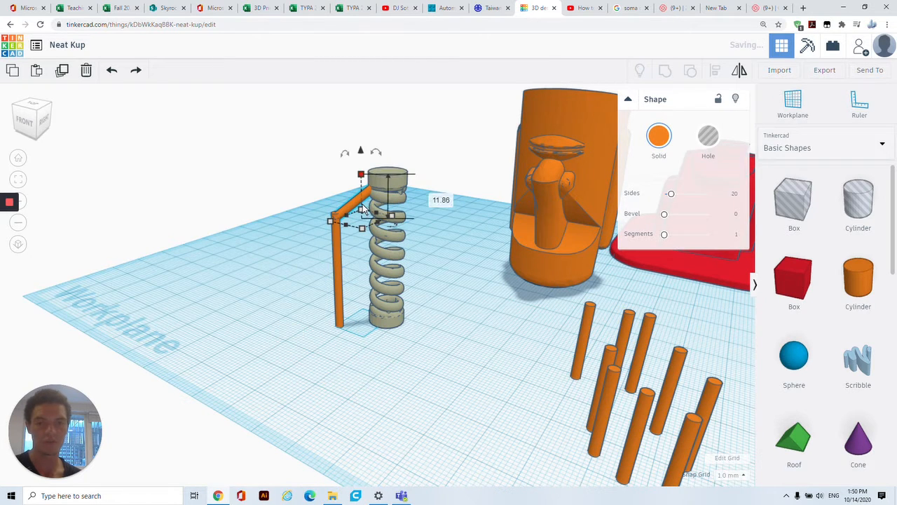
left_click_drag(361, 152, 364, 223)
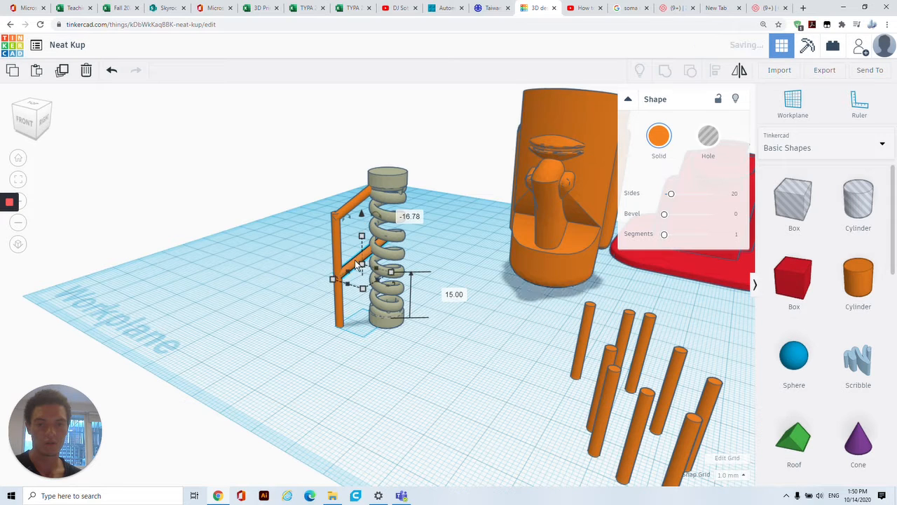
left_click_drag(358, 264, 340, 265)
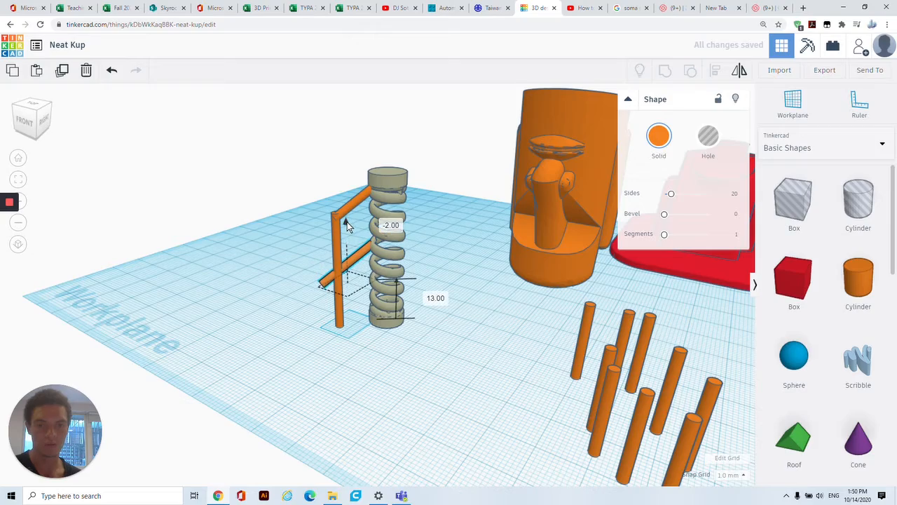
Nudge the lower slanted rod by about 0.5 mm in both directions so it crosses the tall rod and touches the spring
right_click_drag(348, 226, 365, 261)
left_click(513, 278)
left_click(536, 278)
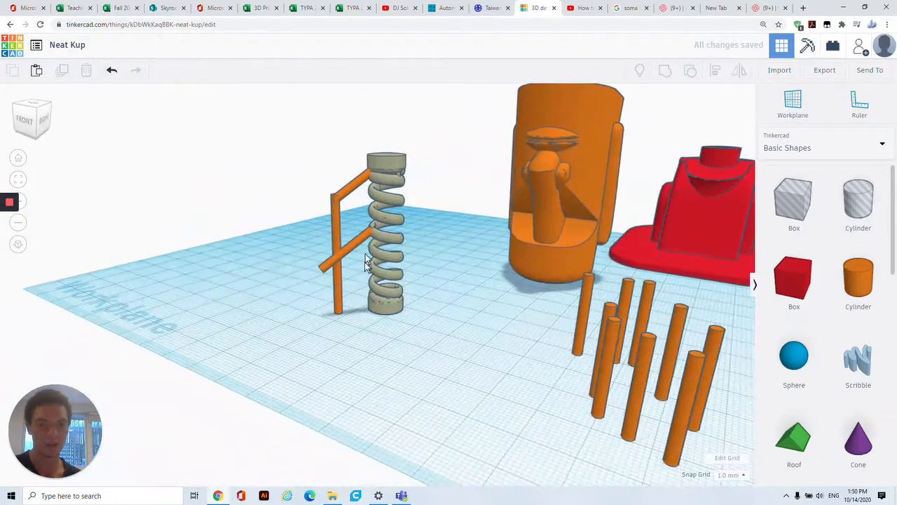
left_click_drag(357, 237, 356, 242)
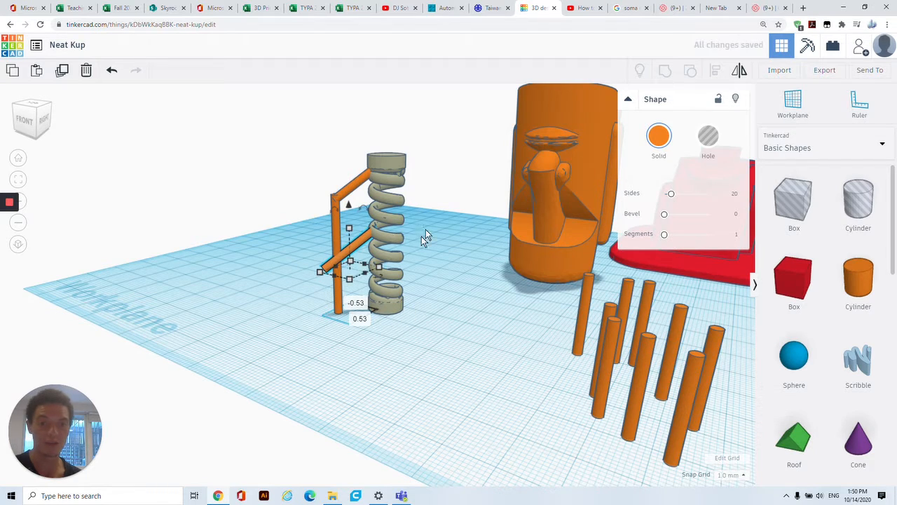
right_click_drag(421, 236, 459, 321)
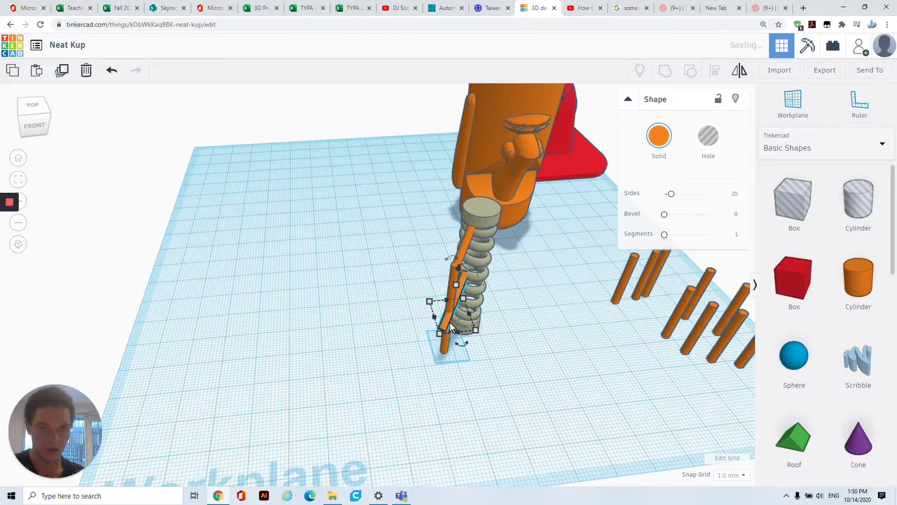
right_click_drag(450, 323, 337, 321)
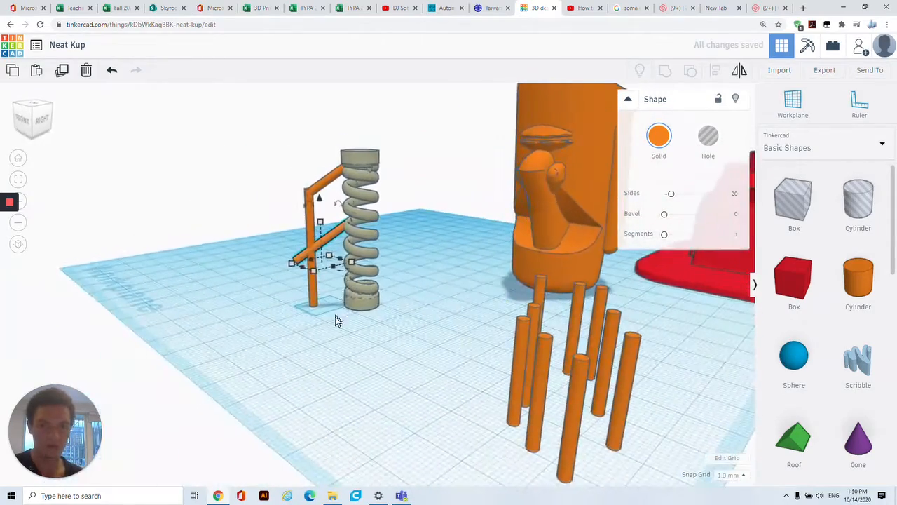
left_click(404, 297)
Select the tall rod with its braces, duplicate this support frame and place the copy in front of the original
right_click_drag(404, 297, 405, 355)
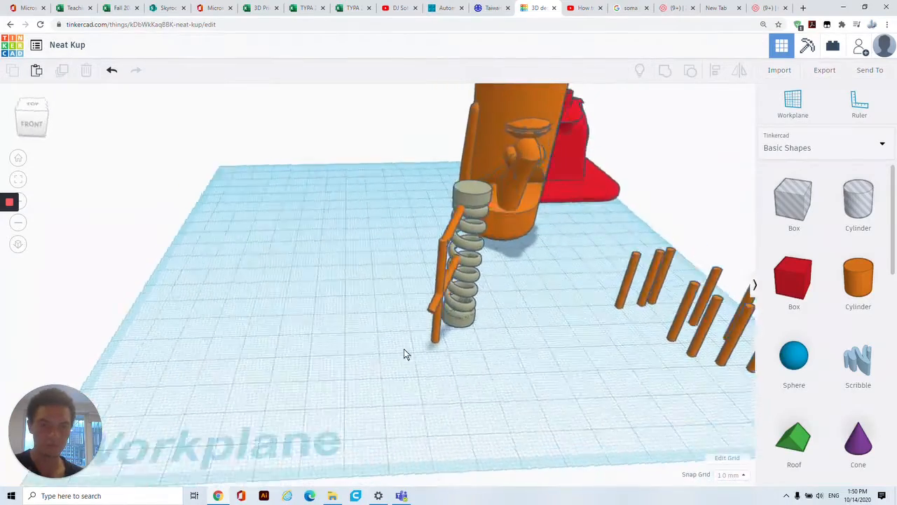
right_click_drag(225, 245, 714, 166)
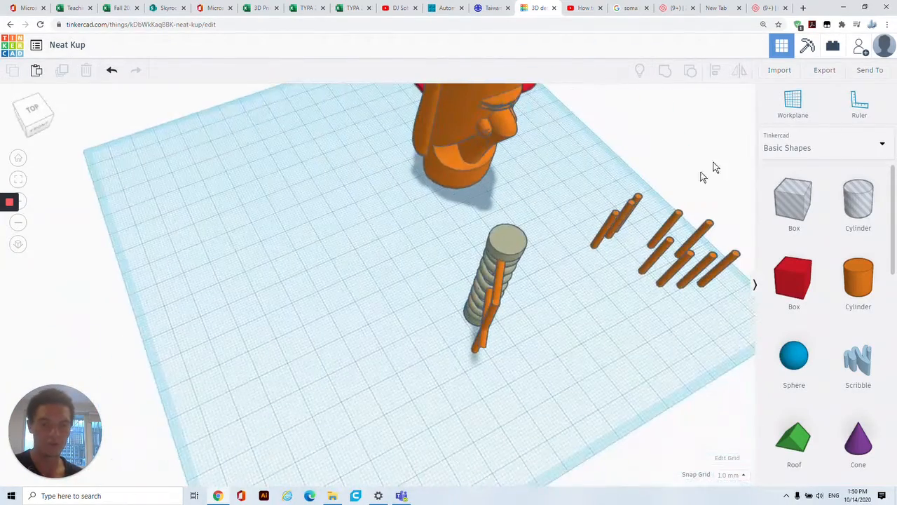
right_click_drag(647, 291, 387, 276)
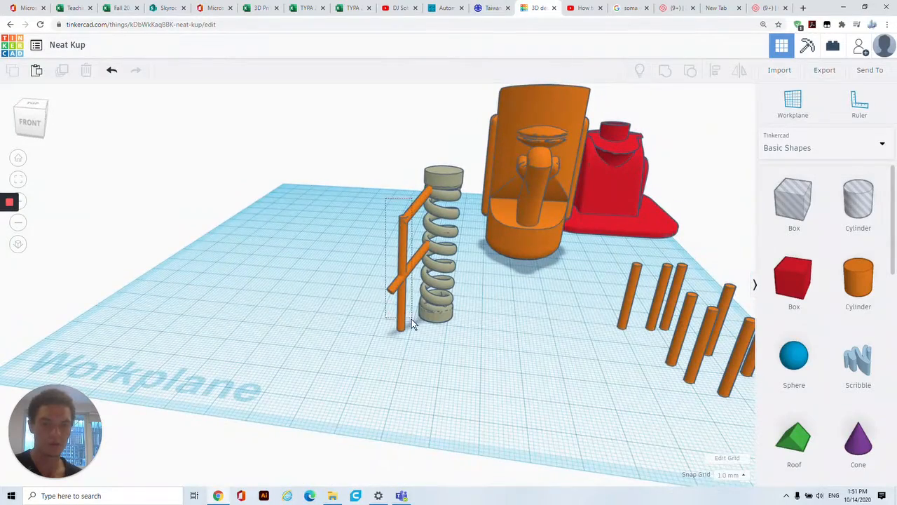
left_click_drag(411, 319, 470, 333)
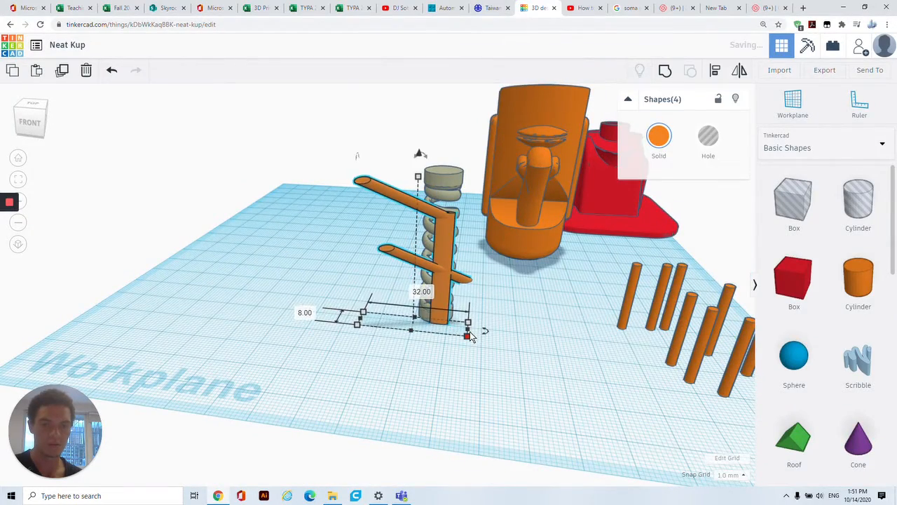
key("ctrl+z")
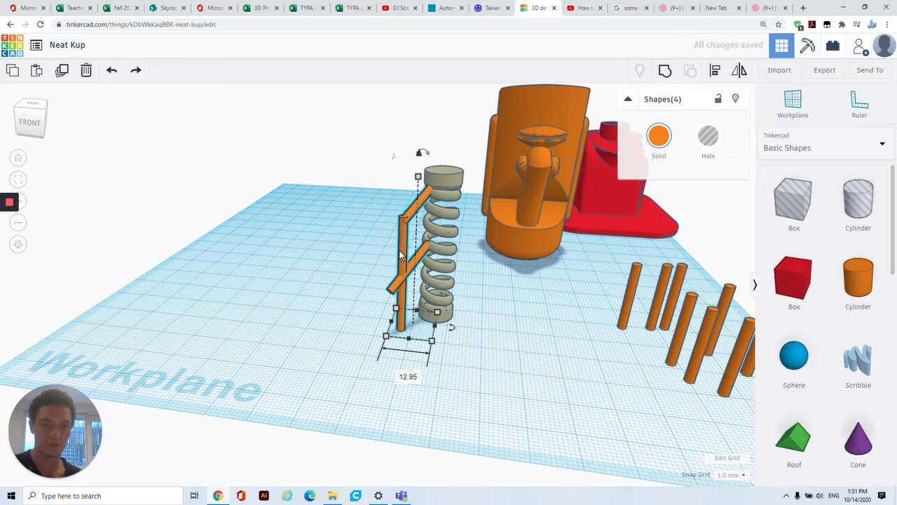
left_click_drag(398, 249, 505, 286)
right_click_drag(505, 286, 380, 292)
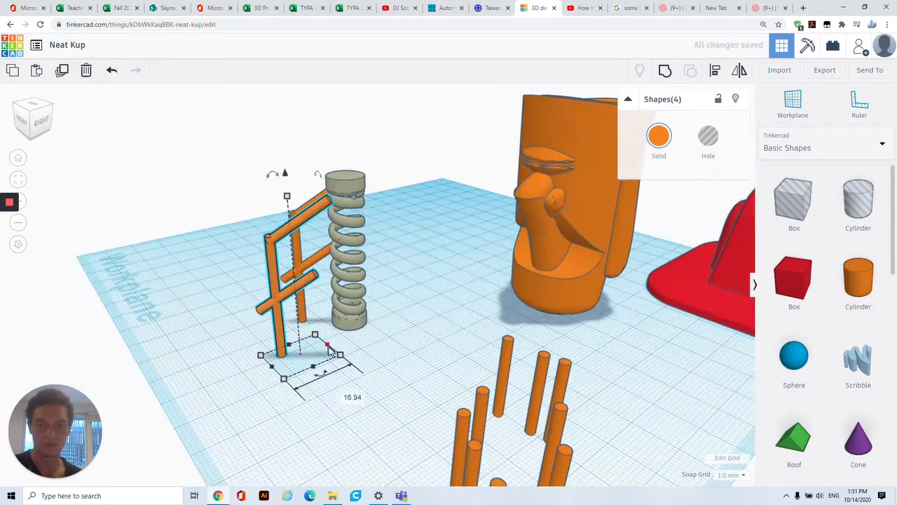
Turn the copied support frame around the vertical axis and move it so its braces reach the spring
left_click_drag(325, 373, 354, 343)
right_click_drag(432, 333, 350, 328)
left_click_drag(193, 248, 236, 254)
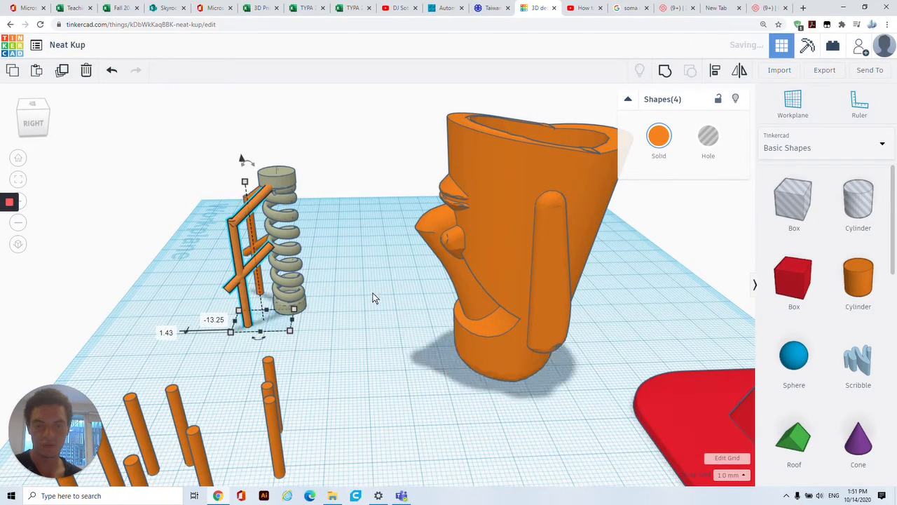
right_click_drag(372, 297, 232, 381)
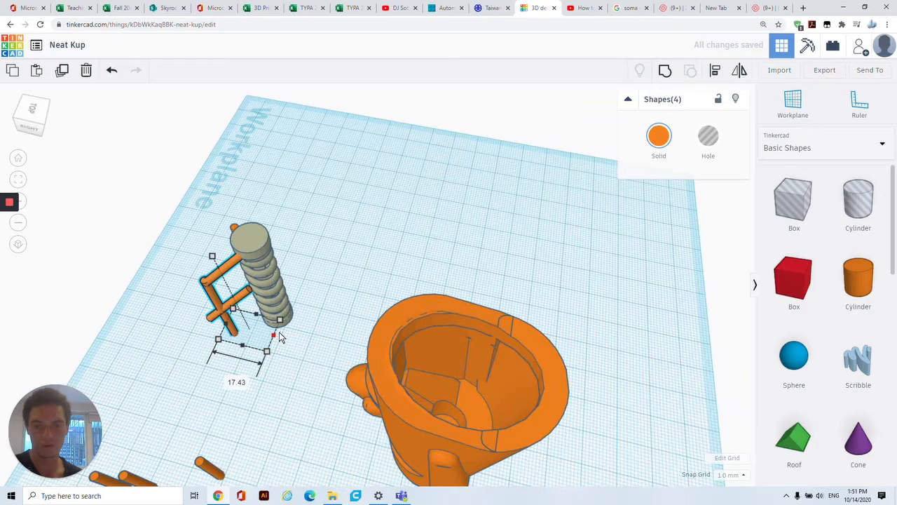
key("ctrl+z")
left_click_drag(283, 341, 285, 330)
left_click(191, 356)
Duplicate the copied frame's top slanted rod and lower the duplicate to near the foot of its tall rod
scroll(184, 315, "up", 4)
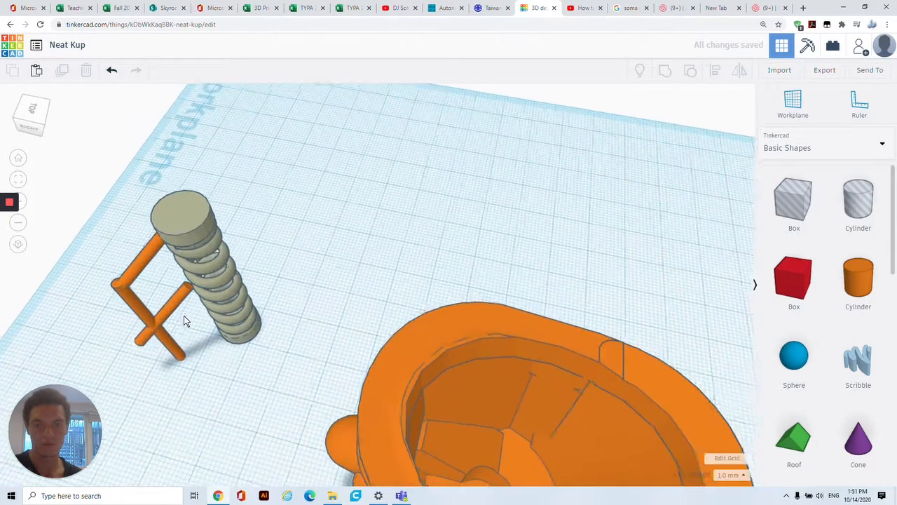
right_click_drag(210, 327, 172, 186)
left_click(162, 143)
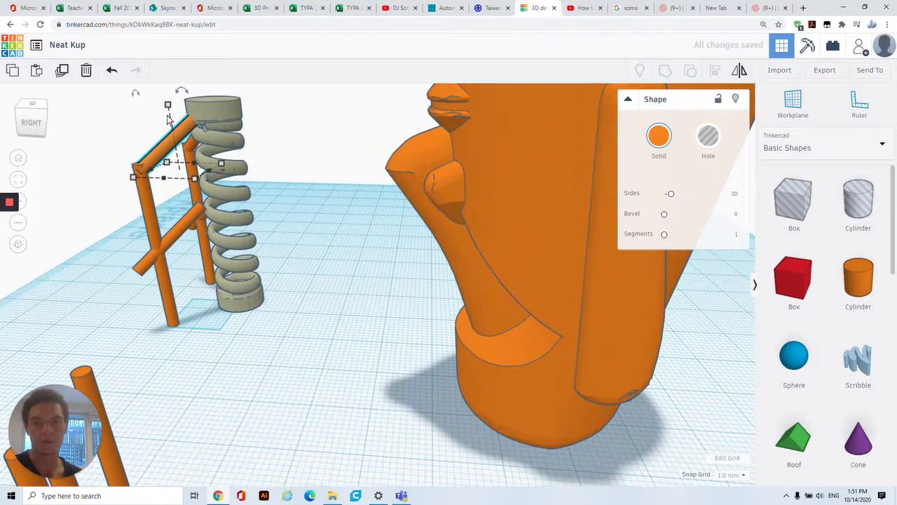
right_click_drag(146, 110, 165, 158)
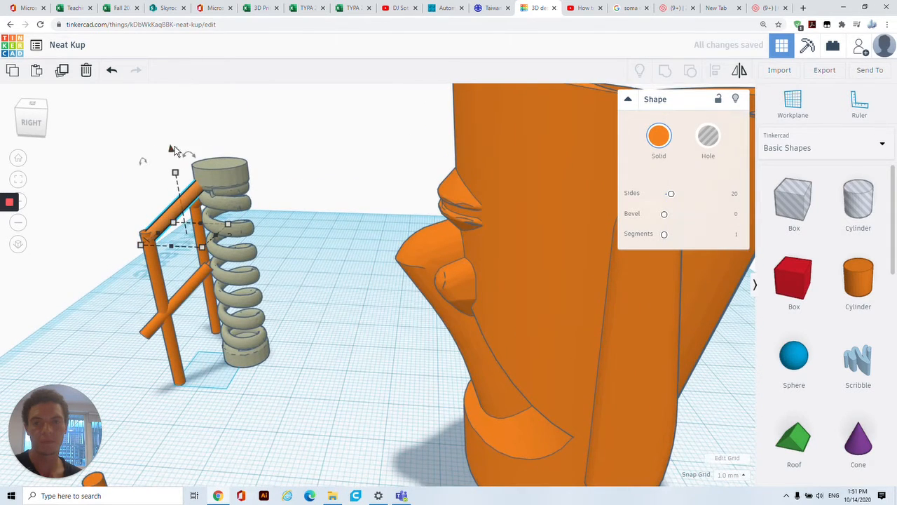
left_click_drag(171, 149, 197, 224)
left_click(188, 267)
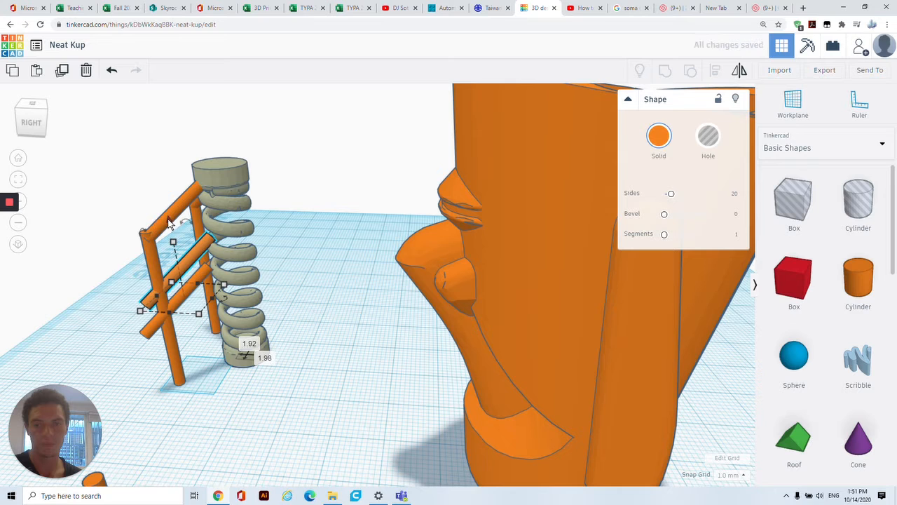
left_click_drag(168, 223, 183, 300)
Adjust the lowest slanted rod's position and height so it joins the front tall rod to the spring's lower coils
right_click_drag(183, 299, 310, 295)
right_click_drag(210, 293, 105, 308)
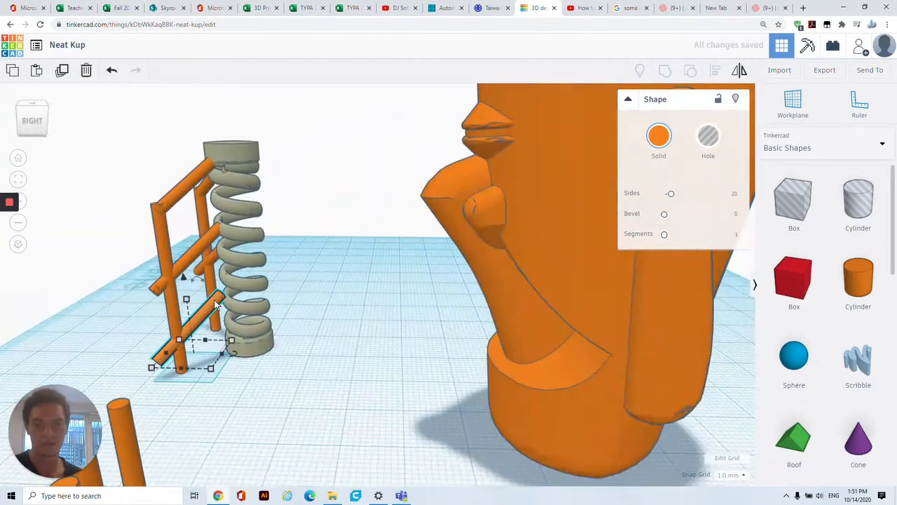
left_click(211, 307, "shift")
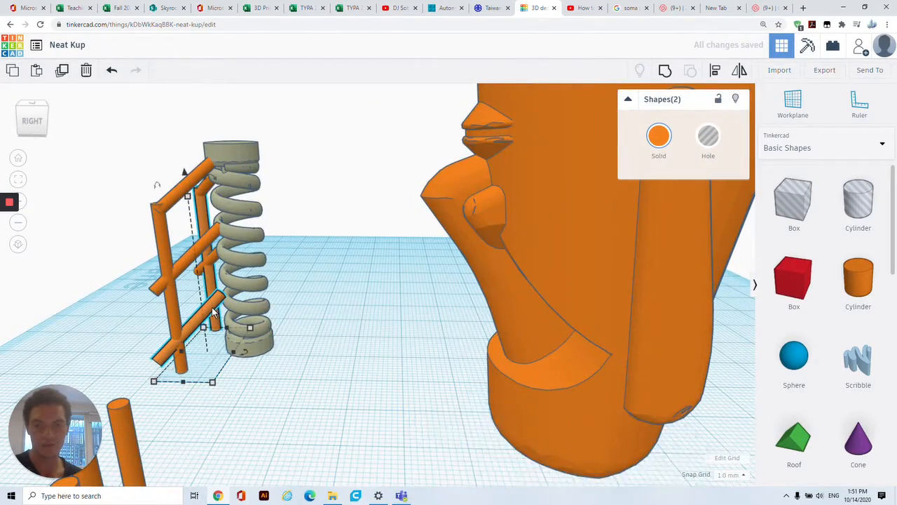
key("ctrl+g")
left_click(212, 316)
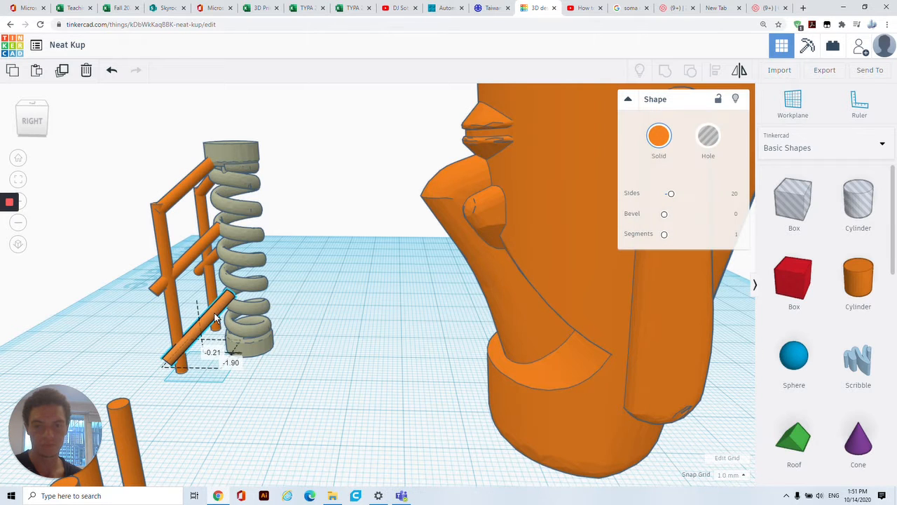
left_click_drag(213, 306, 213, 309)
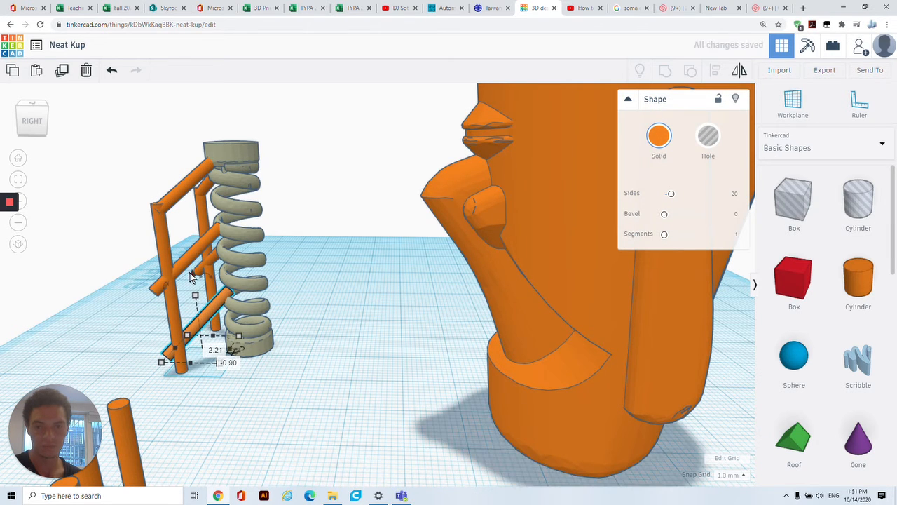
left_click_drag(191, 274, 191, 277)
right_click_drag(208, 283, 237, 277)
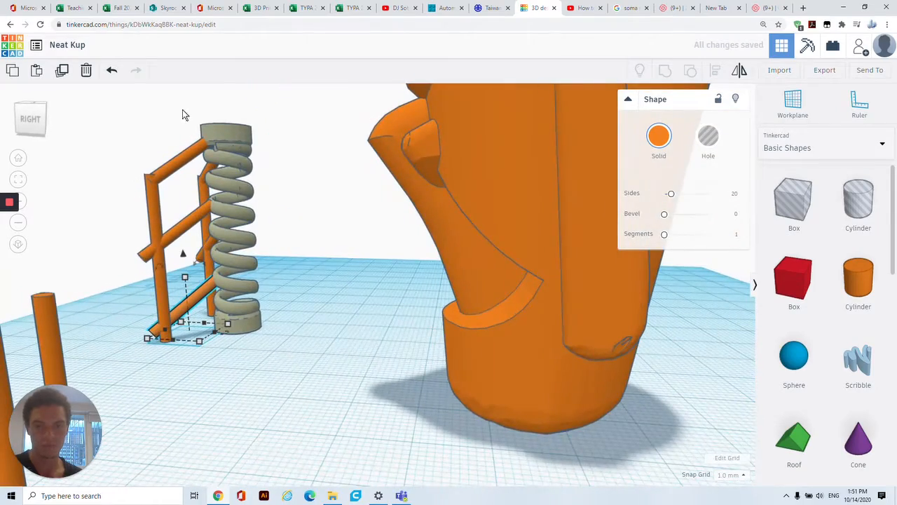
Delete the front frame's top slanted rod and shorten its tall rod to 20 mm
mouse_move(132, 149)
right_mouse_down()
mouse_move(323, 143)
mouse_move(136, 149)
right_mouse_up()
left_click(207, 181)
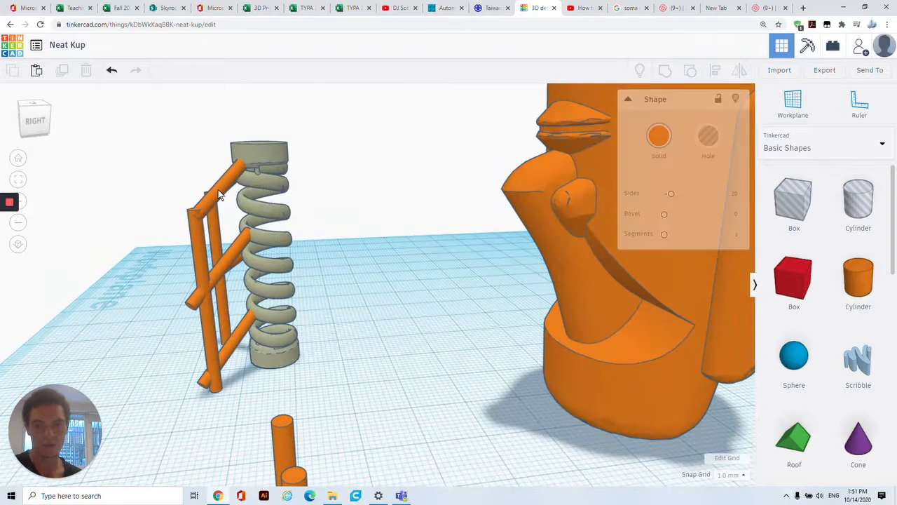
left_click(218, 190)
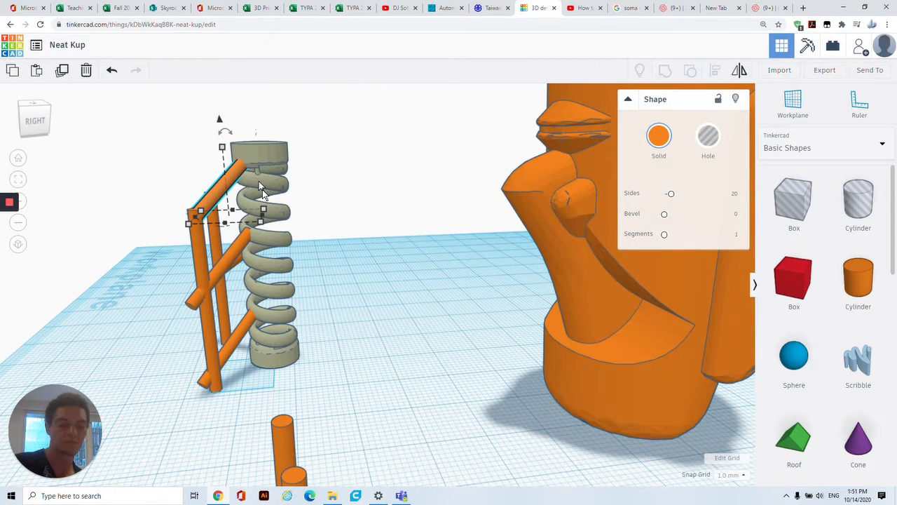
key("Delete")
left_click(195, 218)
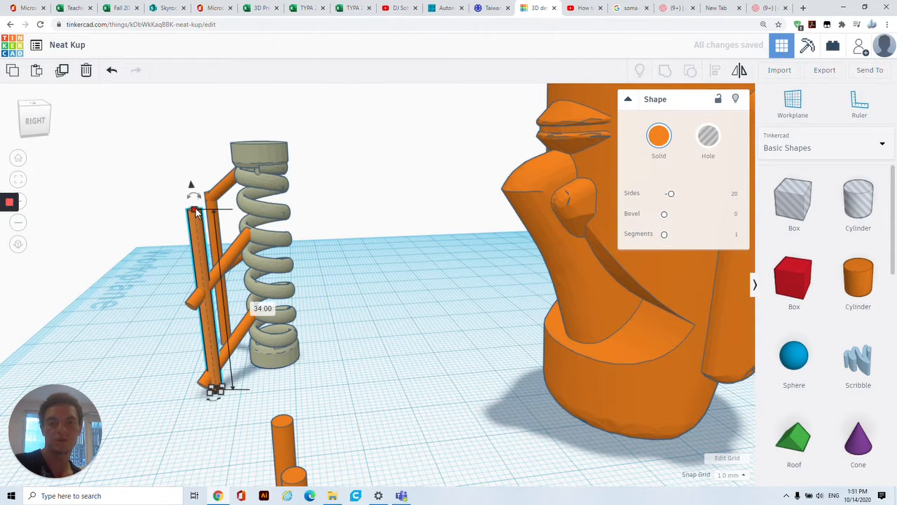
left_click_drag(197, 214, 200, 286)
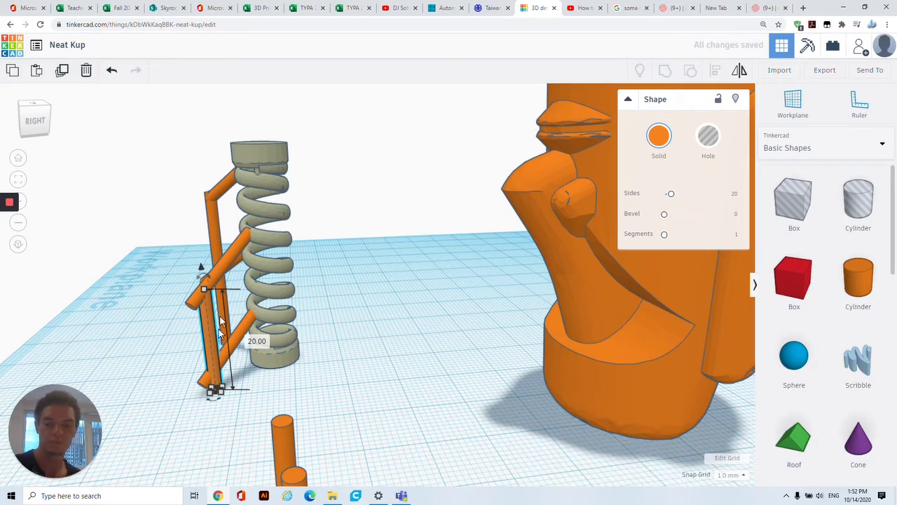
left_click(131, 330)
Raise the front frame's lowest slanted rod by 1 mm
right_click_drag(130, 330, 219, 237)
right_click_drag(203, 274, 318, 275)
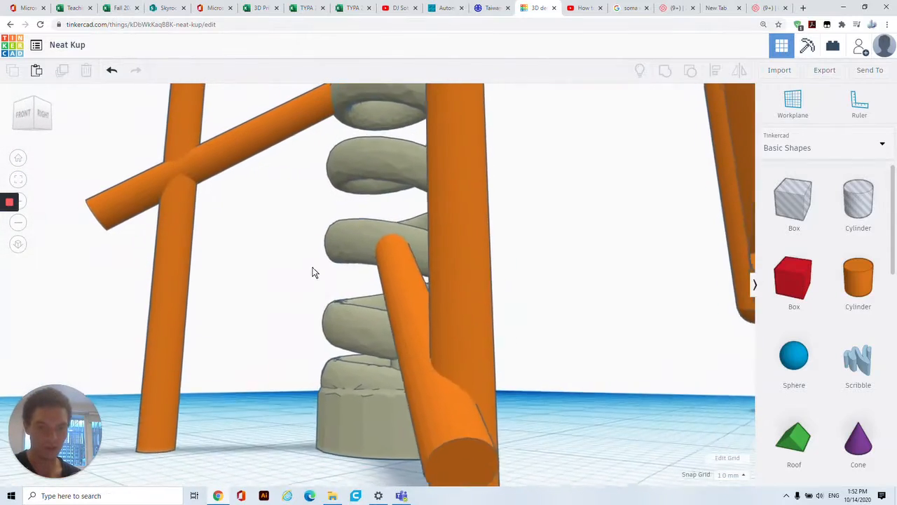
left_click(420, 401)
left_click_drag(439, 398, 442, 400)
right_click_drag(442, 400, 131, 313)
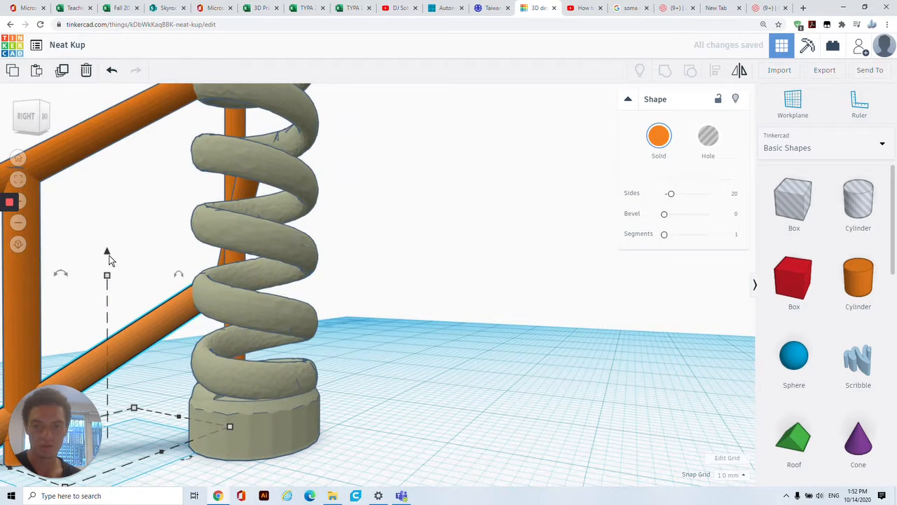
left_click_drag(109, 260, 109, 242)
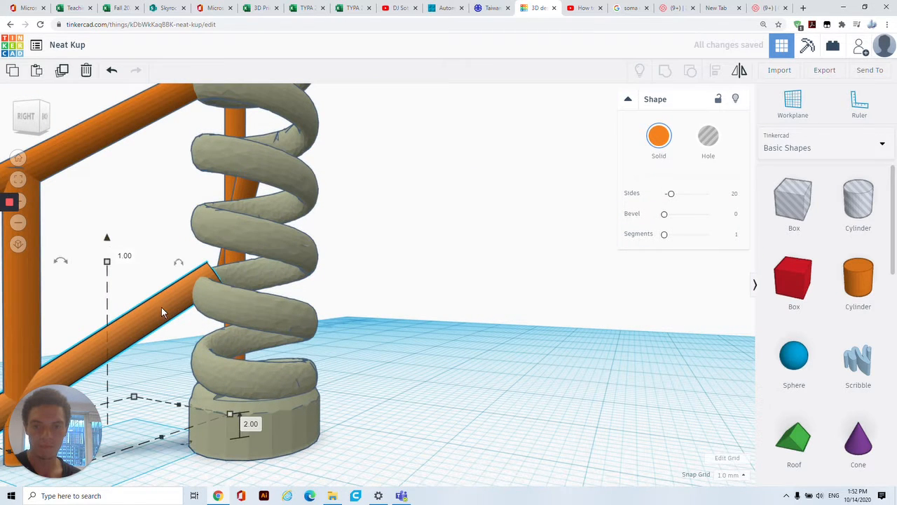
Nudge the front frame's lowest slanted rod across the workplane so it meets both its upright and a lower spring coil
left_click_drag(161, 312, 152, 306)
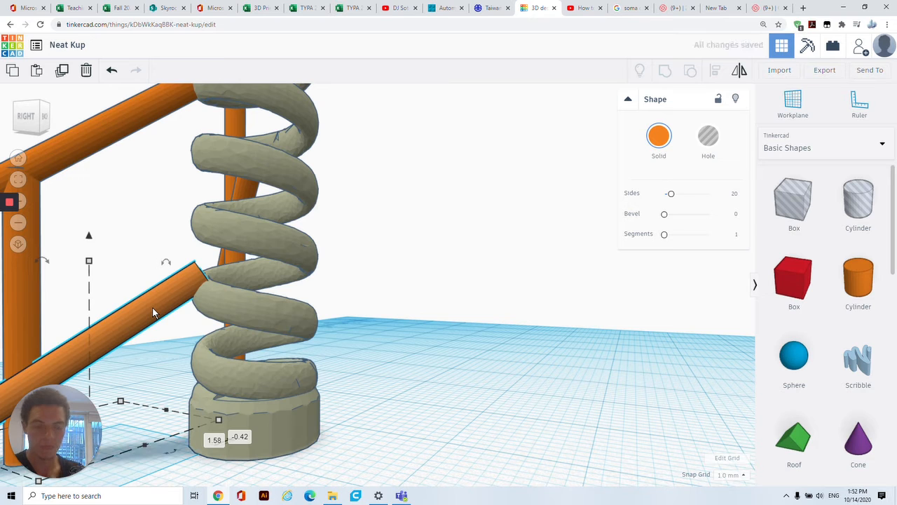
key("Down")
key("Right")
key("Right")
key("Up")
key("Up")
key("Up")
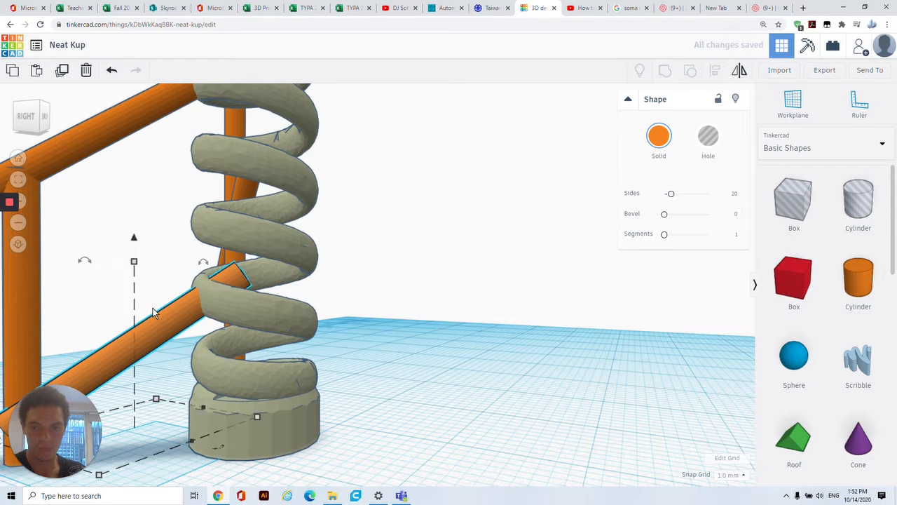
key("Left")
key("Left")
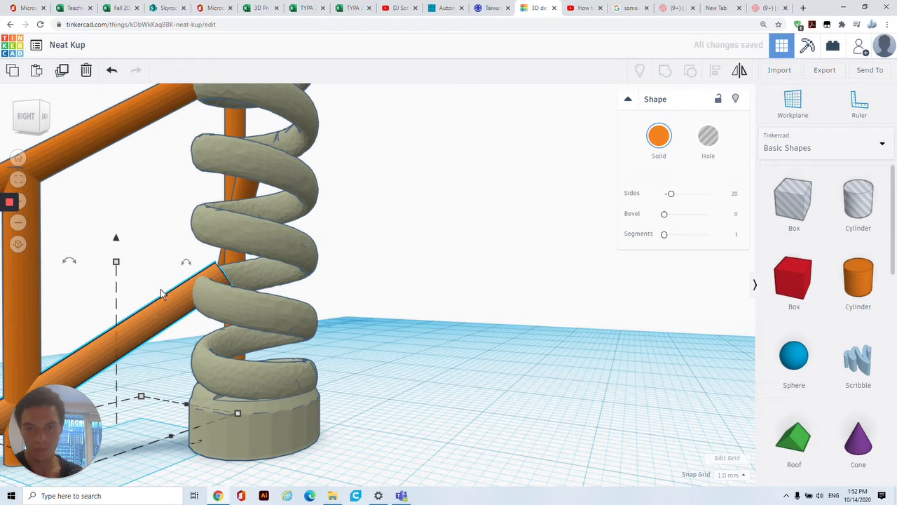
key("Left")
key("Left")
key("Left")
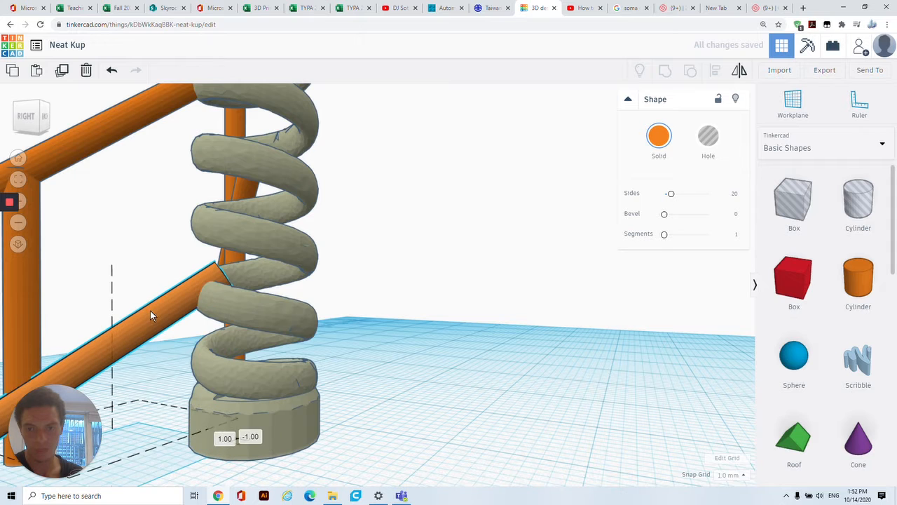
key("Down")
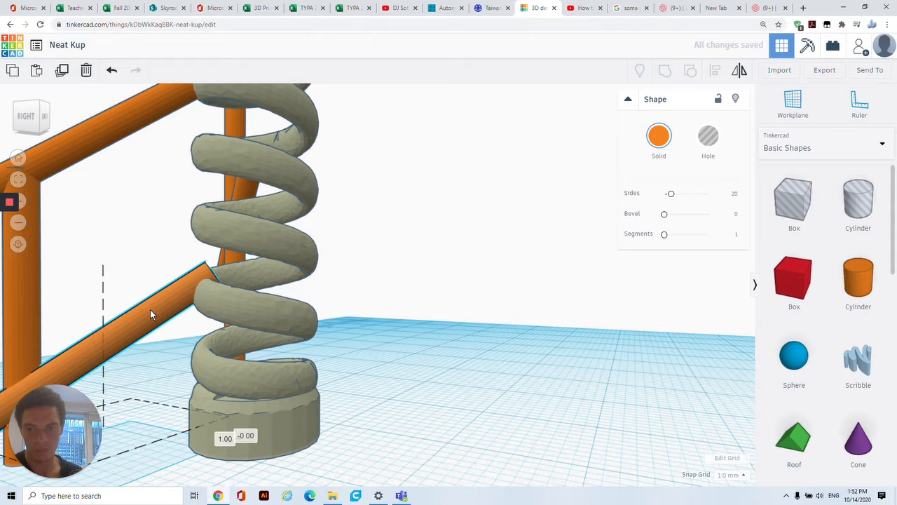
key("Right")
key("Left")
key("Up")
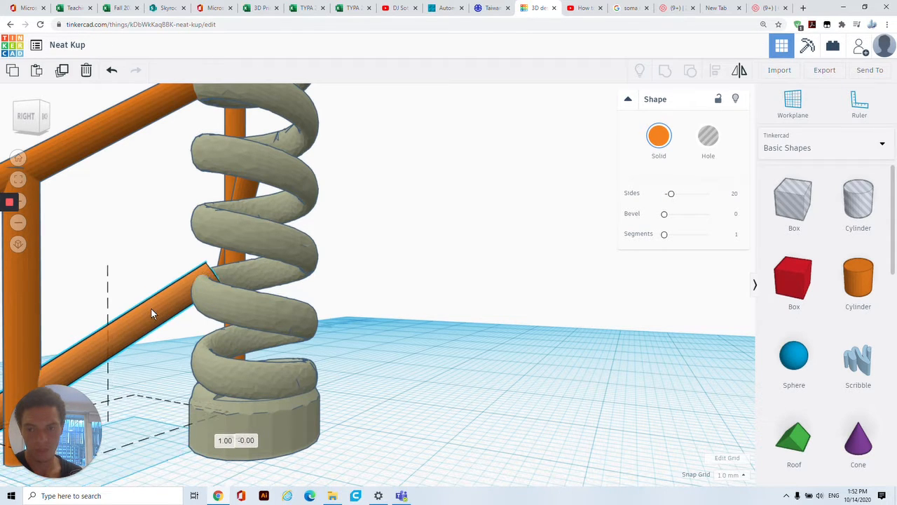
right_click_drag(151, 308, 228, 378)
mouse_move(219, 378)
left_mouse_down()
mouse_move(220, 387)
mouse_move(215, 378)
left_mouse_up()
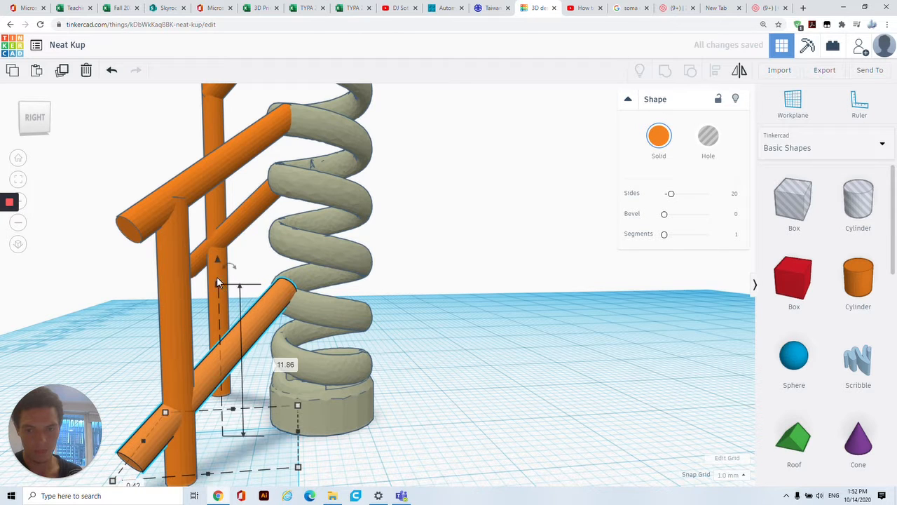
Move one spare upright rod from the loose group to the open side of the spring
right_click_drag(217, 269, 281, 207)
left_click_drag(281, 207, 358, 290)
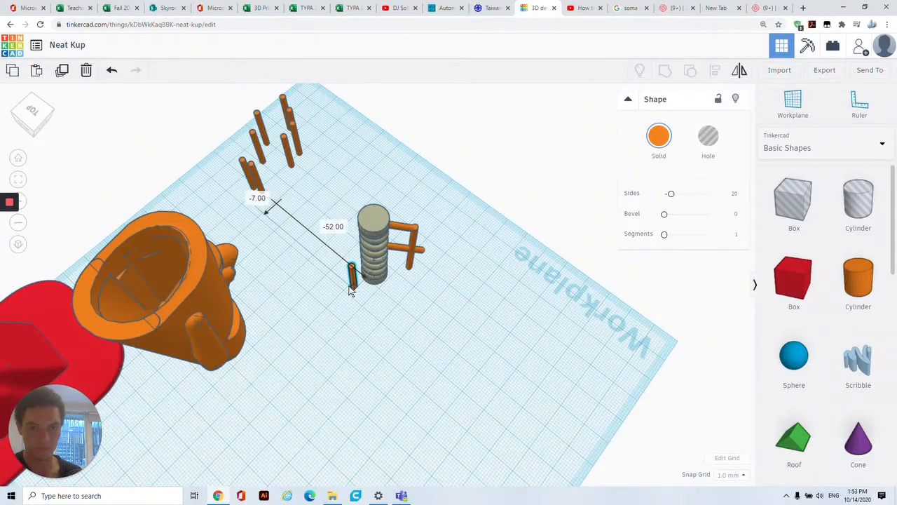
right_click_drag(345, 295, 357, 308)
left_click_drag(357, 303, 329, 303)
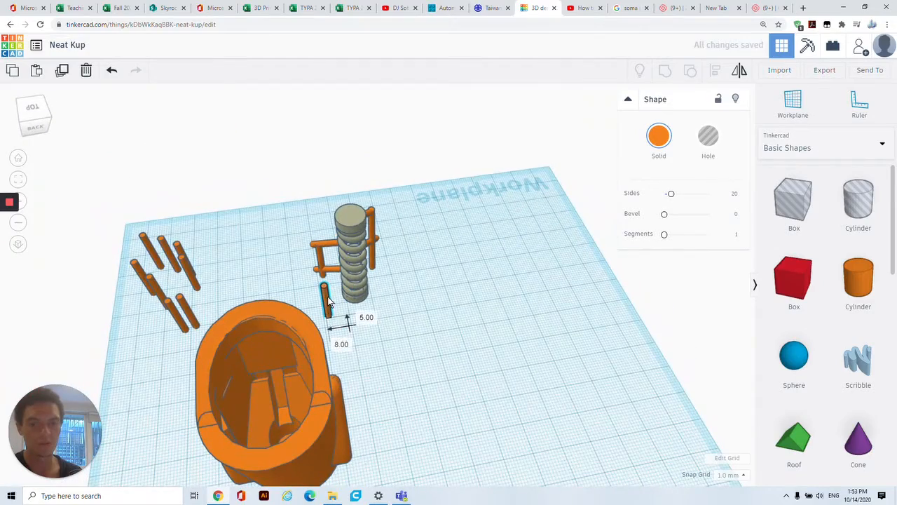
Bring a second spare upright rod over to the spring and place the two rods side by side near it
right_click_drag(365, 334, 281, 246)
left_click_drag(282, 247, 409, 327)
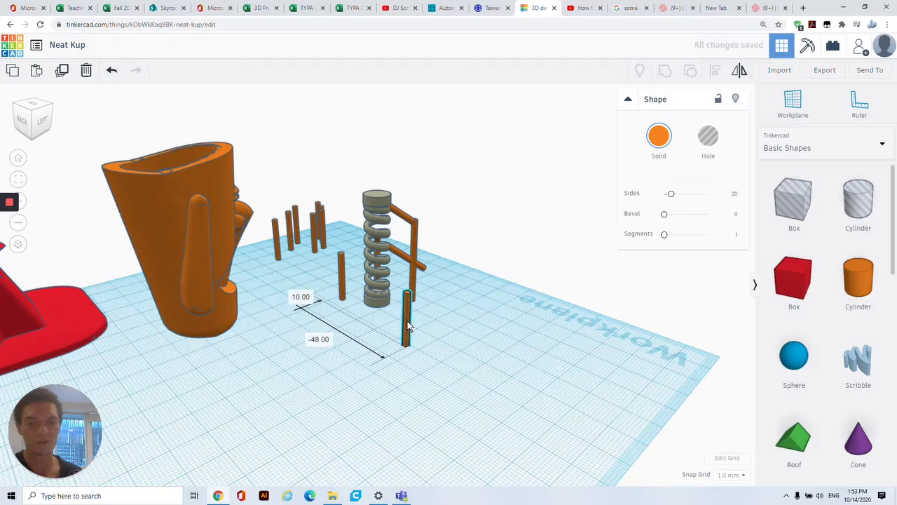
right_click_drag(263, 218, 408, 162)
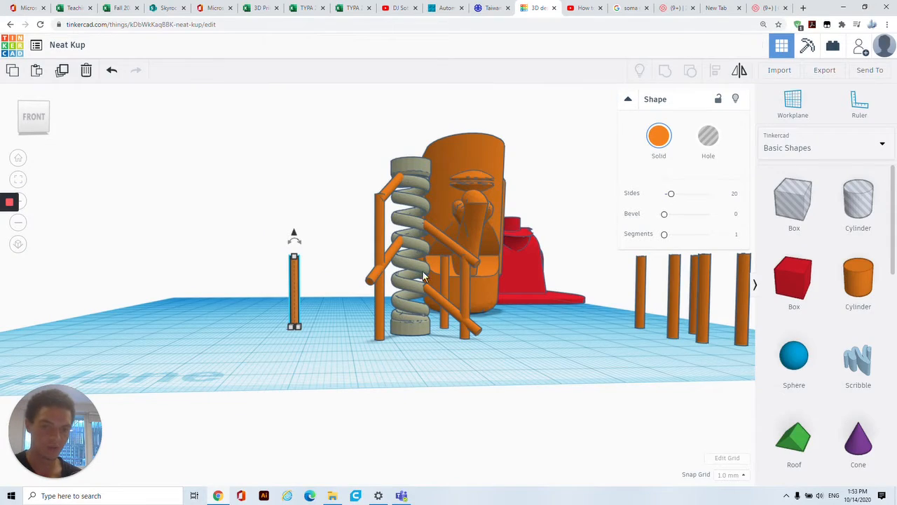
right_click_drag(429, 289, 423, 329)
left_click_drag(391, 236, 409, 347)
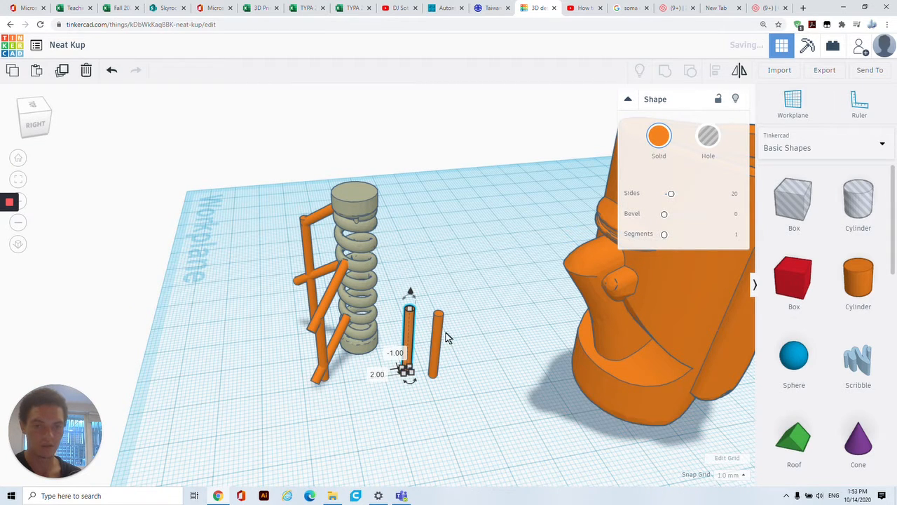
Tilt one of the two new rods into a diagonal brace, turn it around the vertical axis and undo the excess turn
left_click(440, 331)
left_click_drag(438, 302, 387, 310)
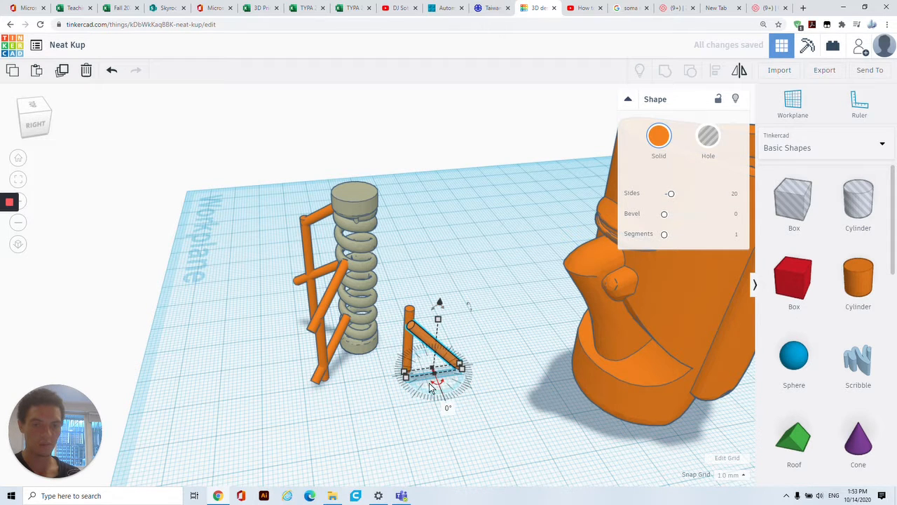
left_click_drag(440, 390, 422, 382)
key("ctrl+z")
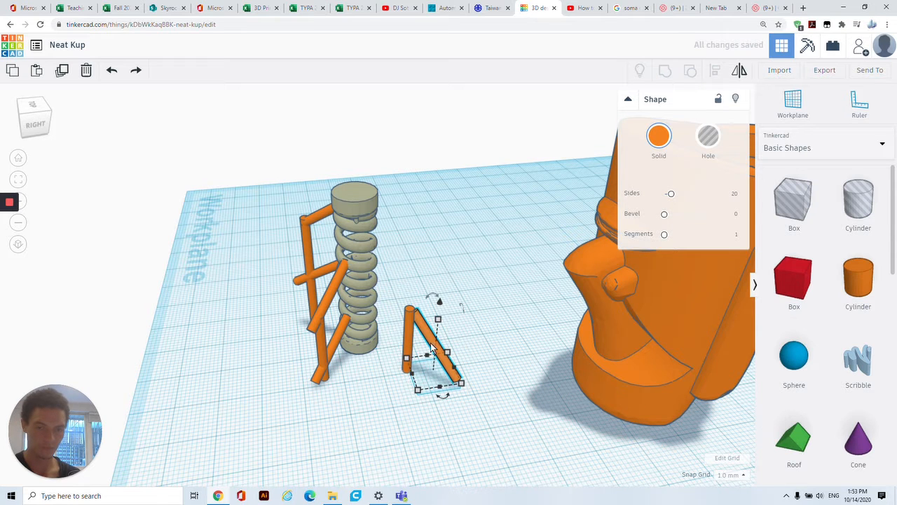
Move the new slanted rod between the upright and the spring and raise it to meet the middle coils
left_click_drag(432, 345, 387, 326)
right_click_drag(477, 345, 324, 266)
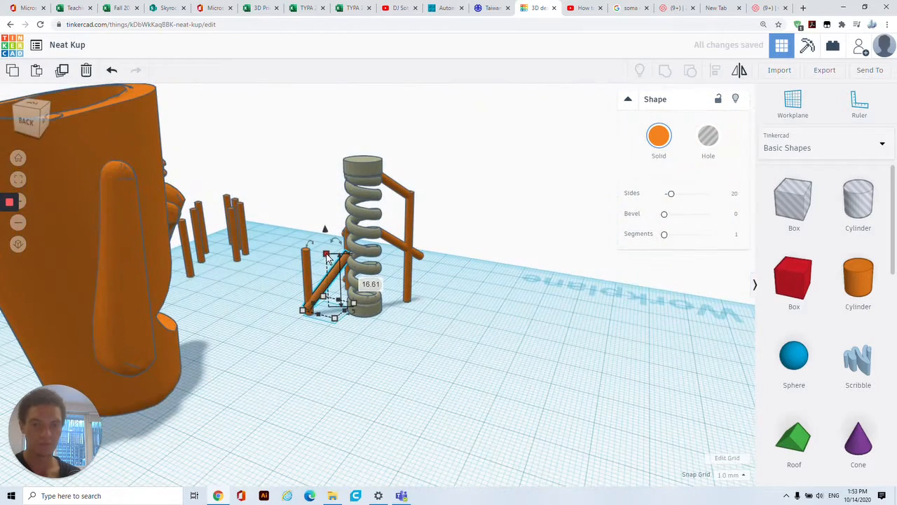
left_click_drag(328, 253, 315, 197)
right_click_drag(315, 196, 282, 257)
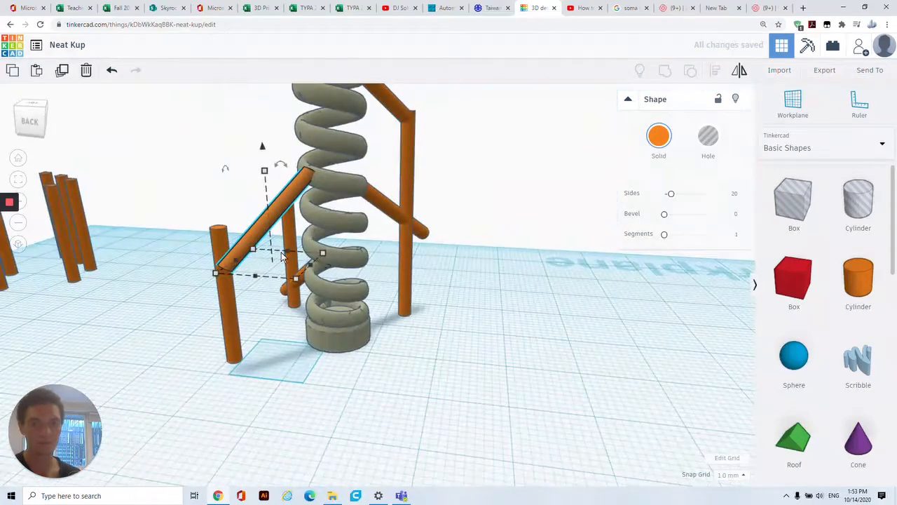
Shift the new upright rod against the foot of its slanted brace and extend its height to 31 mm
mouse_move(230, 312)
left_mouse_down()
mouse_move(244, 337)
mouse_move(239, 324)
left_mouse_up()
mouse_move(159, 316)
right_mouse_down()
mouse_move(369, 308)
mouse_move(359, 319)
mouse_move(149, 313)
mouse_move(164, 302)
right_mouse_up()
left_click_drag(228, 230, 217, 138)
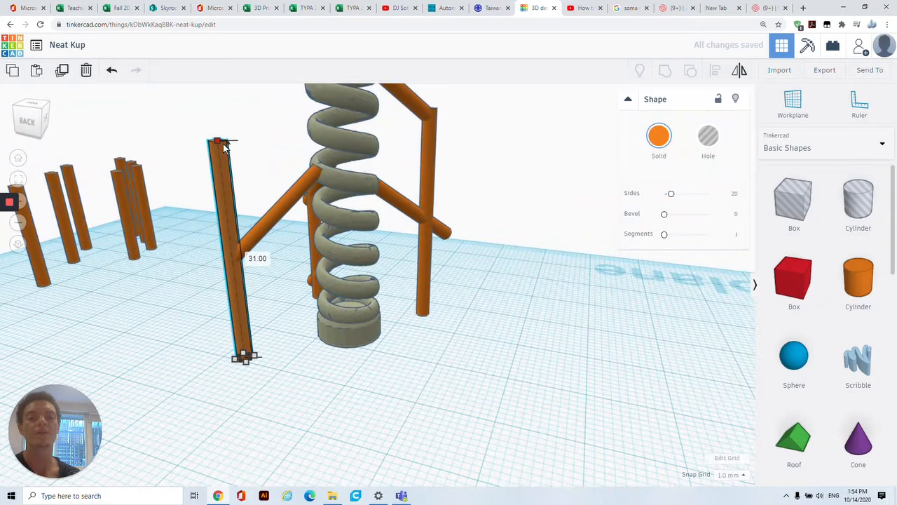
left_click(272, 212)
mouse_move(274, 211)
left_mouse_down("alt")
mouse_move(262, 123)
mouse_move(274, 200)
left_mouse_up("alt")
key("ctrl+z")
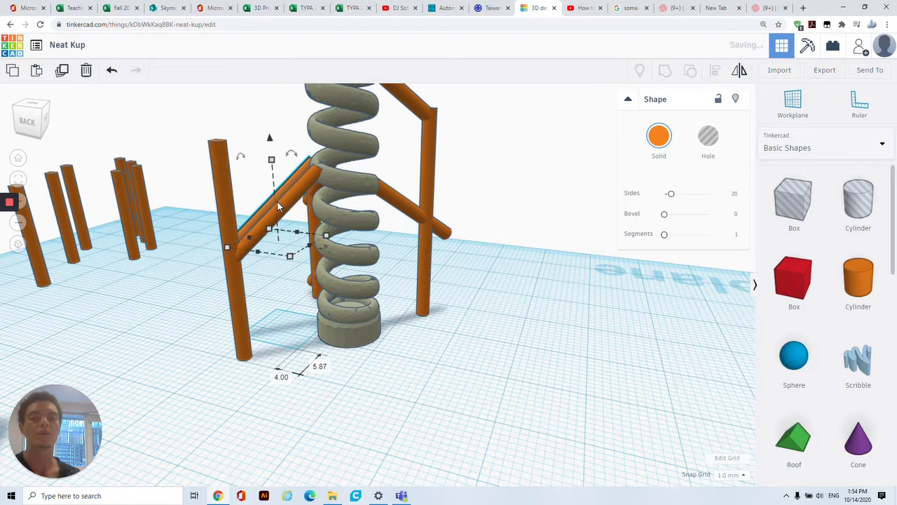
left_click(283, 193)
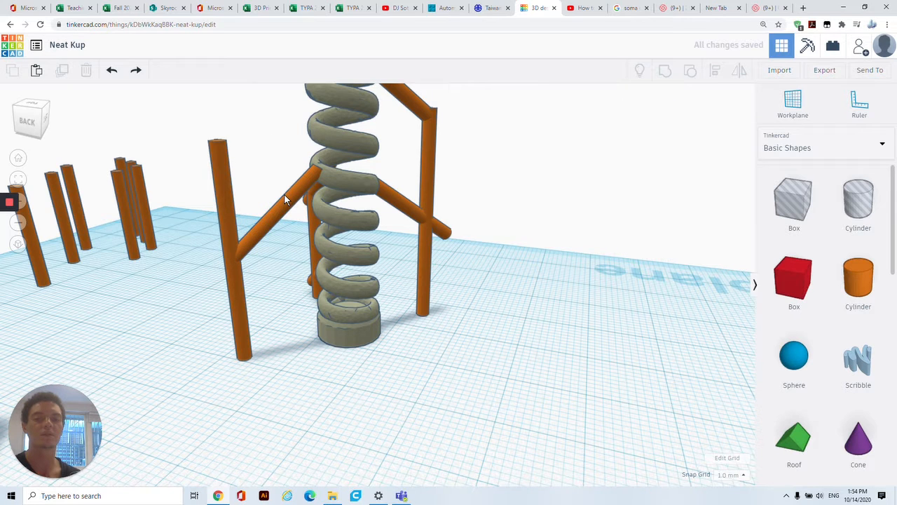
Duplicate the new slanted brace, raise the copy to the spring's upper coils and align it with the upright rod
left_click(286, 199)
left_click_drag(269, 147, 276, 39, "alt")
right_click_drag(182, 92, 479, 135)
left_click_drag(446, 93, 432, 222)
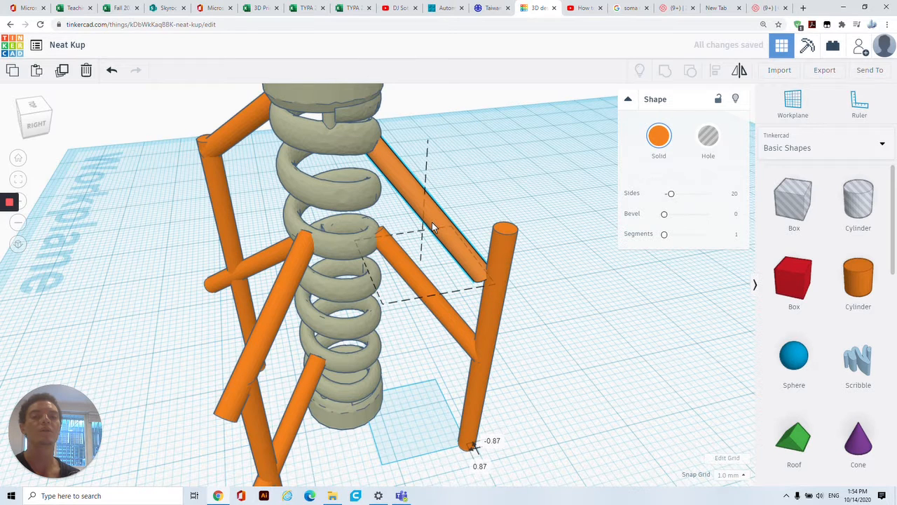
Align the new upright and middle brace with each other, and set a duplicate of the brace aside on the workplane
left_click(488, 334)
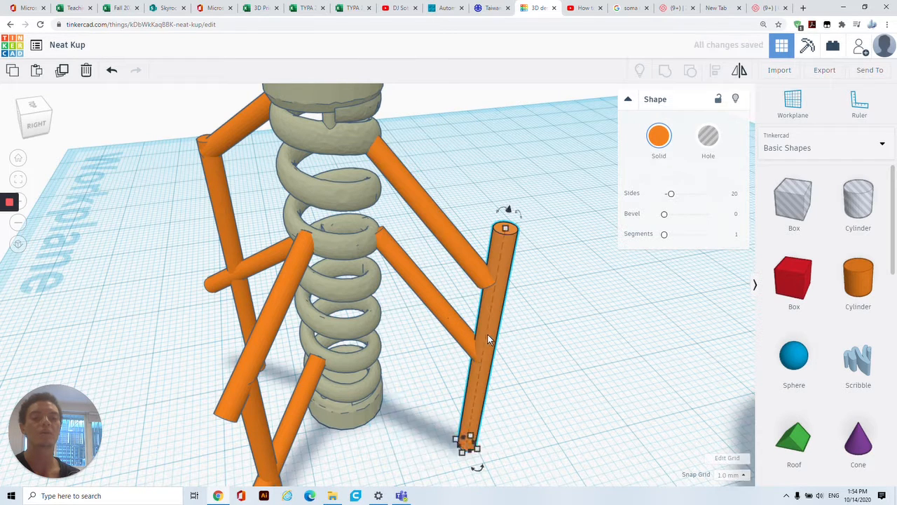
left_click(432, 304)
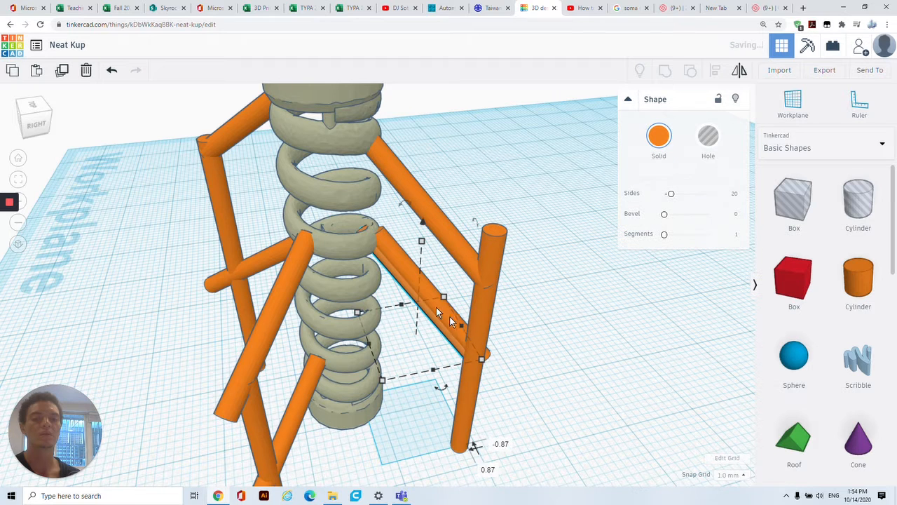
key("ctrl+z")
left_click_drag(409, 280, 596, 297)
left_click(419, 291)
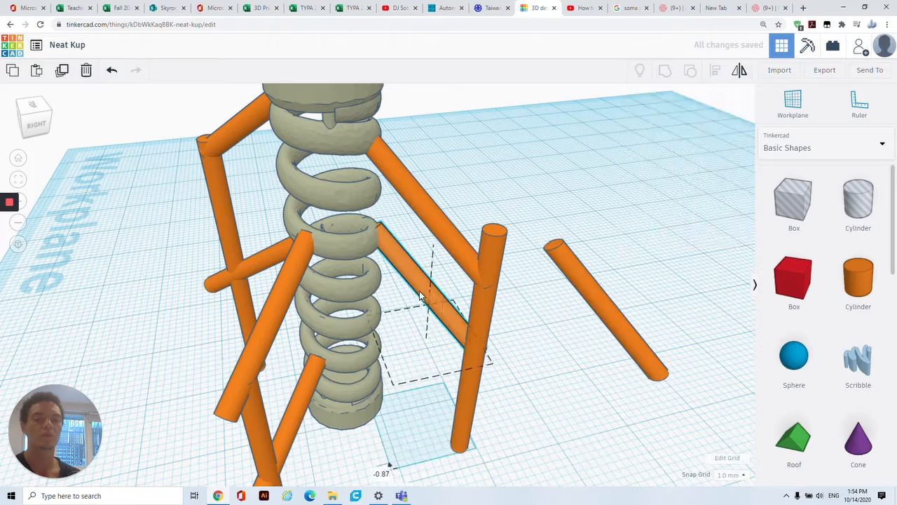
left_click(487, 387)
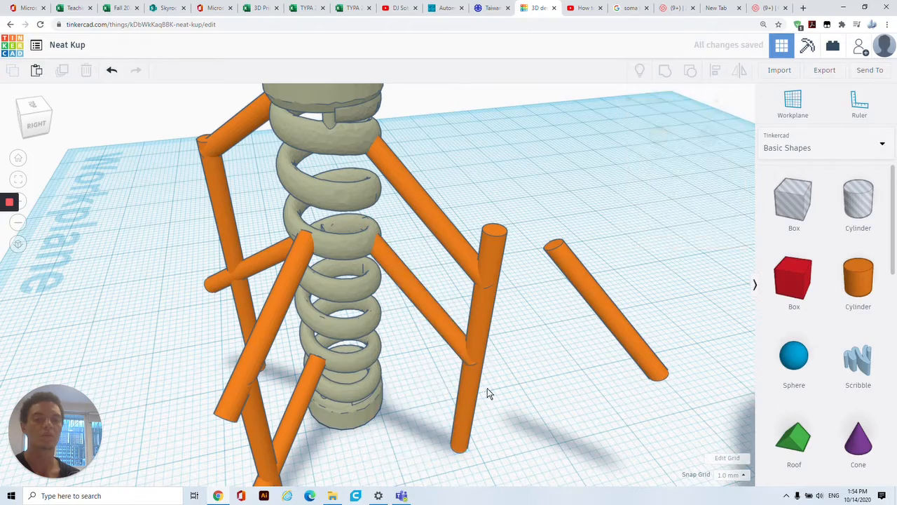
Move the set-aside slanted rod under the middle brace and lower it to join the upright's foot to the lower coils
right_click_drag(487, 388, 281, 370)
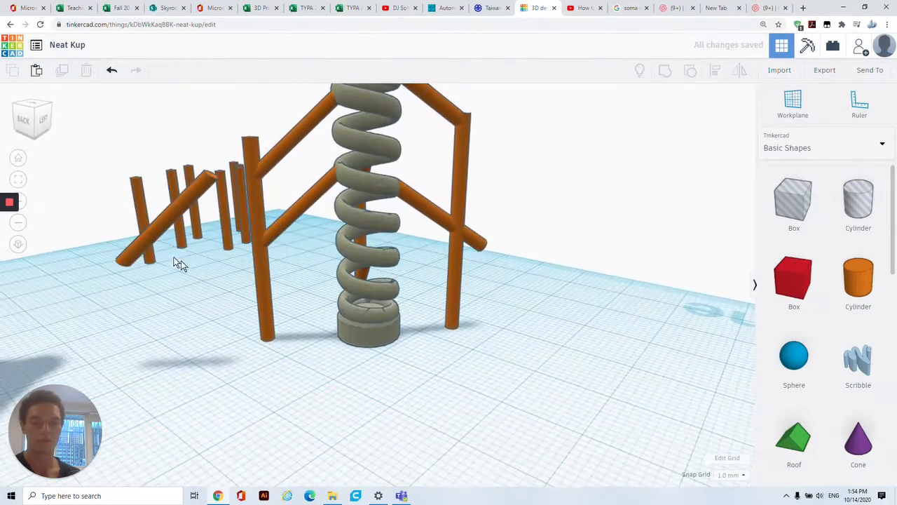
left_click_drag(167, 219, 313, 210)
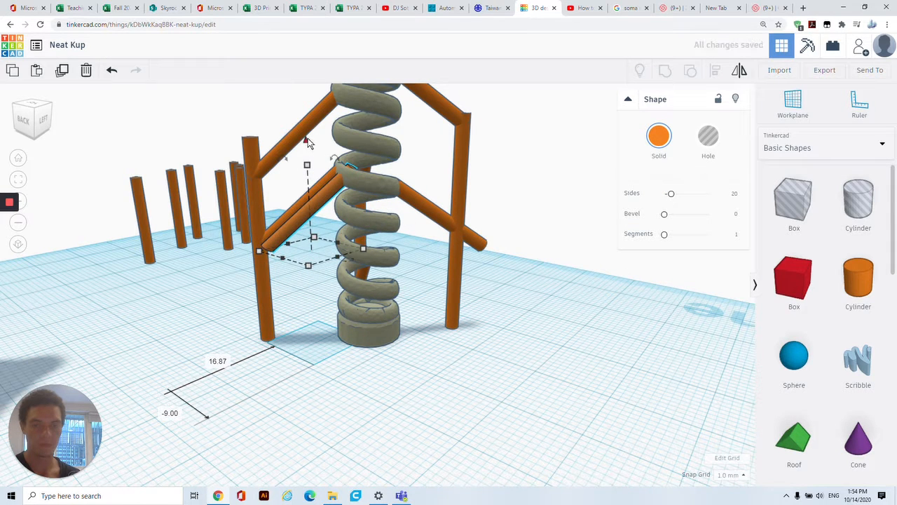
left_click_drag(309, 143, 318, 228)
left_click_drag(331, 269, 321, 269)
right_click_drag(321, 268, 490, 312)
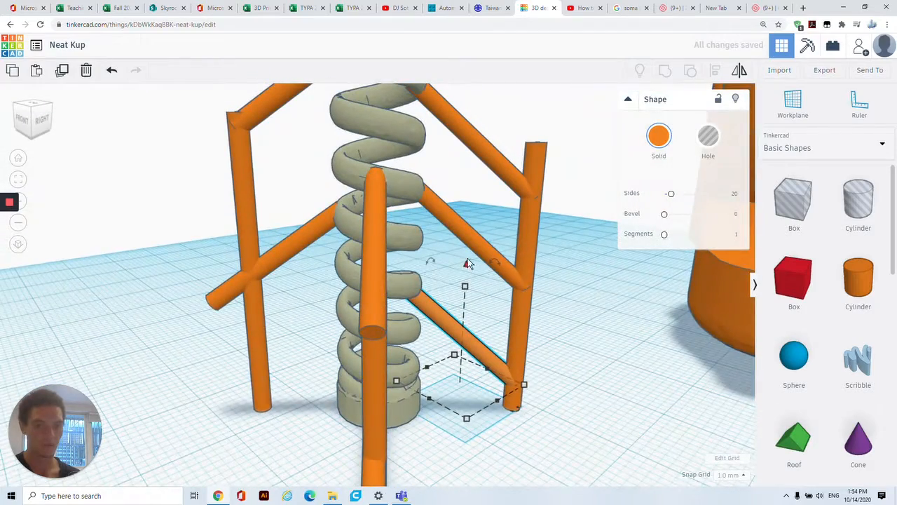
Import the Spring For Bobble Head STL file and move the imported model to an open area of the workplane
right_click_drag(563, 333, 507, 311)
scroll(517, 304, "down", 5)
right_click_drag(448, 312, 428, 350)
left_click(778, 69)
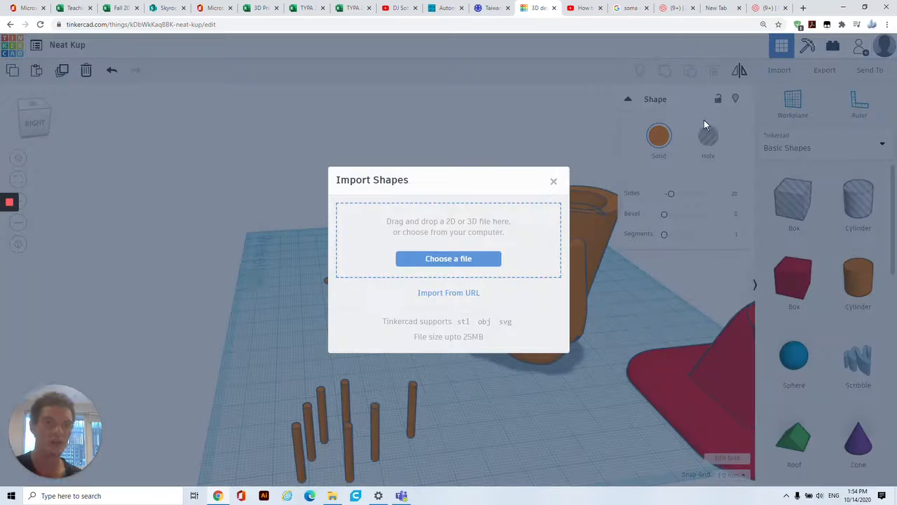
left_click(485, 244)
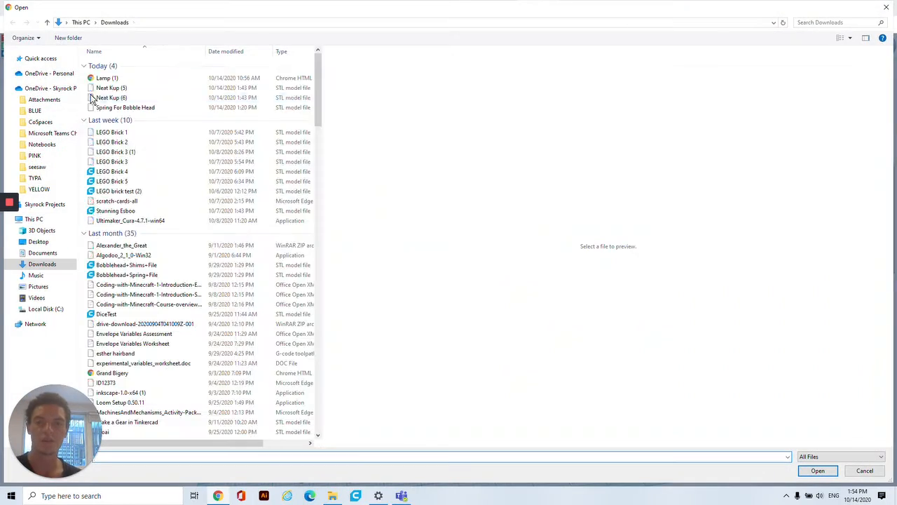
left_click(107, 109)
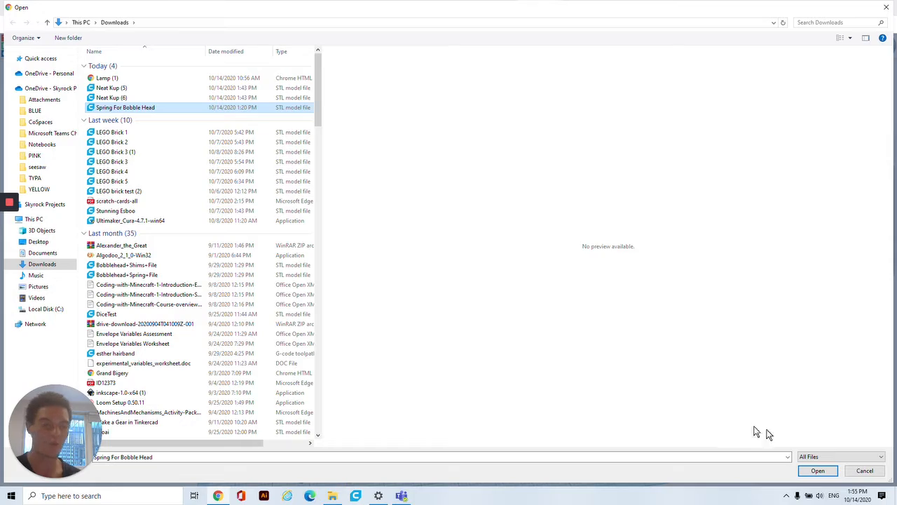
left_click(817, 471)
left_click(529, 342)
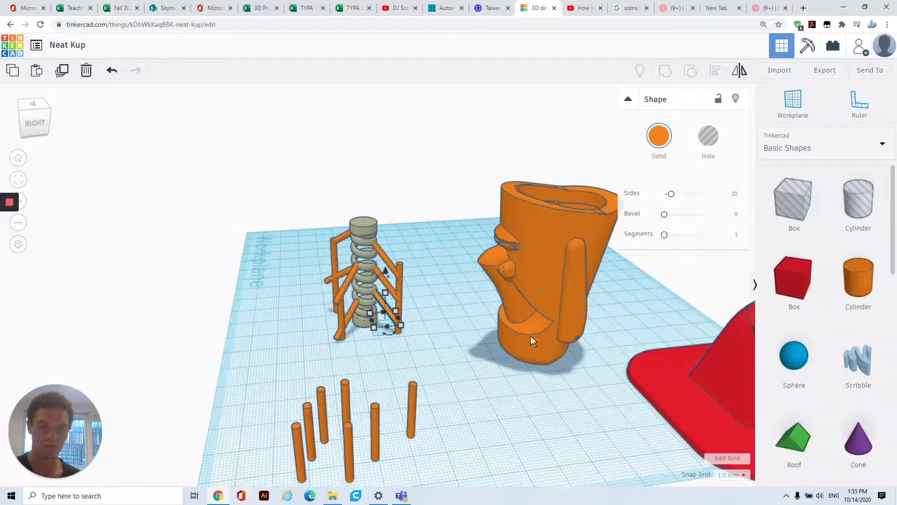
right_click_drag(424, 173, 317, 290)
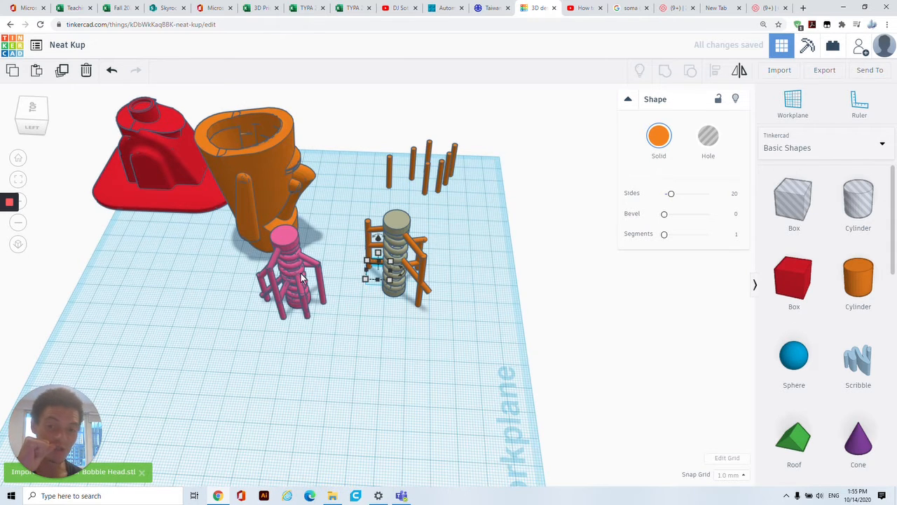
left_click_drag(246, 300, 205, 317)
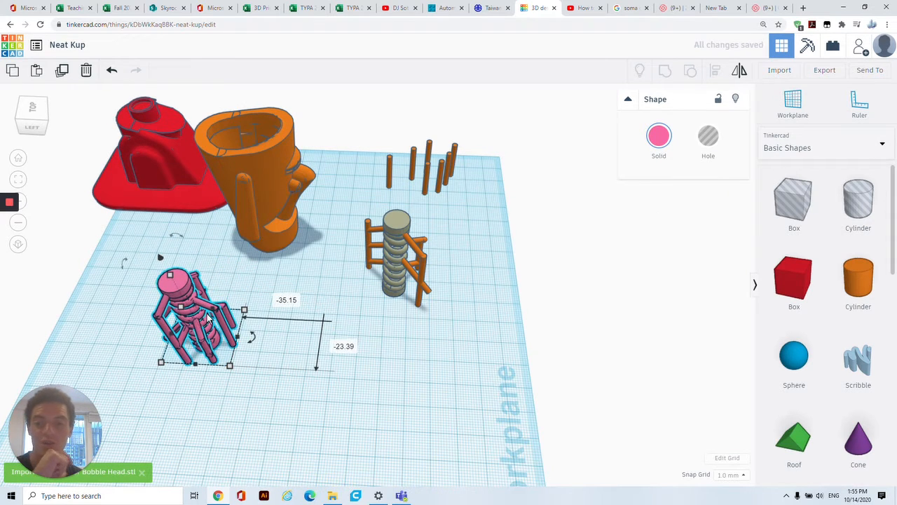